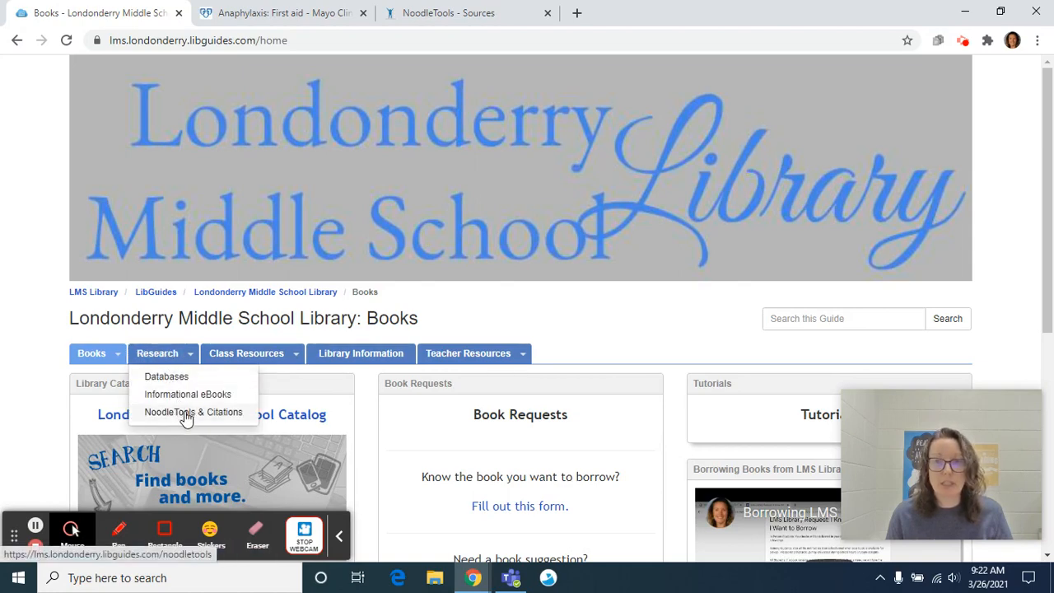
# Step: Open the library's NoodleTools & Citations guide and go to its Citing a Website page
pyautogui.click(186, 416)
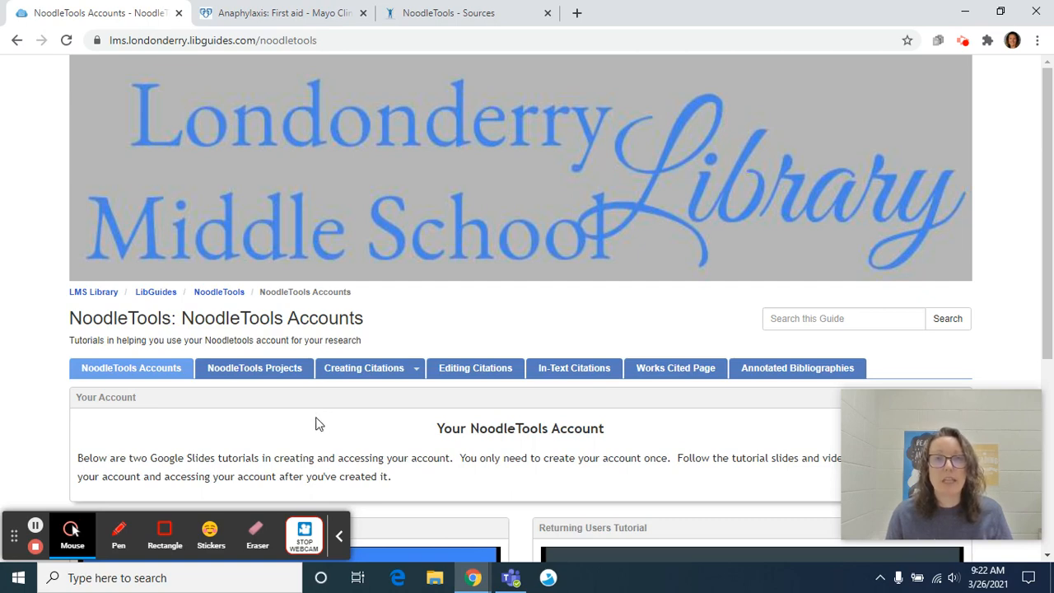
pyautogui.click(141, 380)
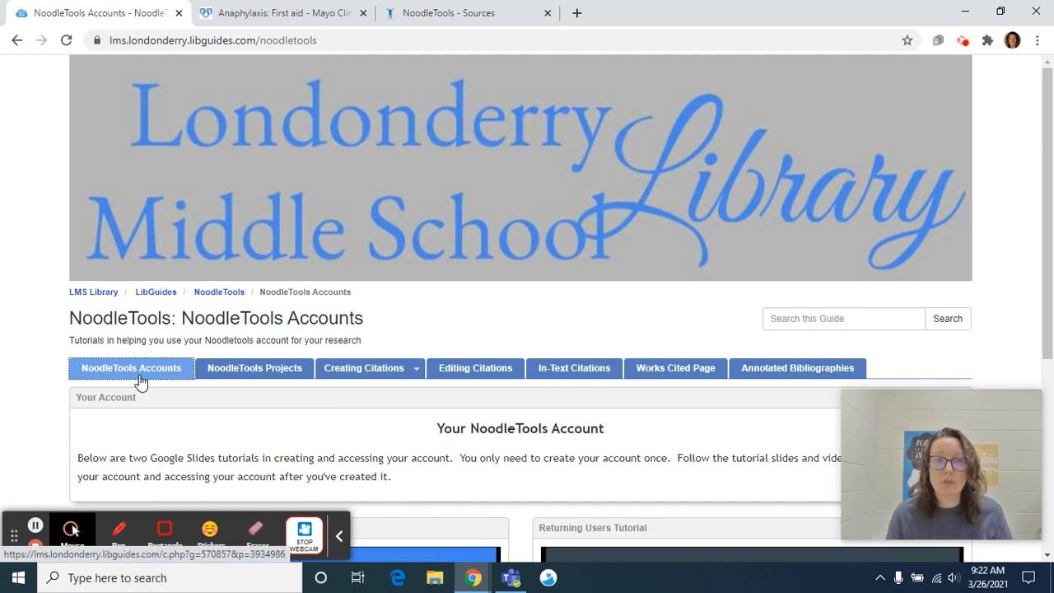
pyautogui.click(237, 377)
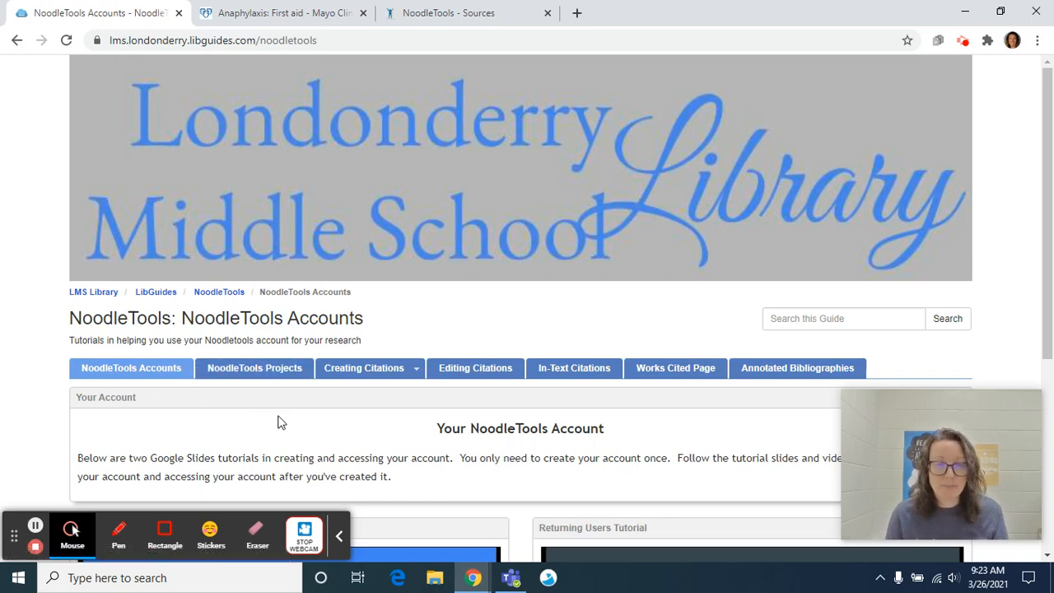
pyautogui.moveTo(397, 380)
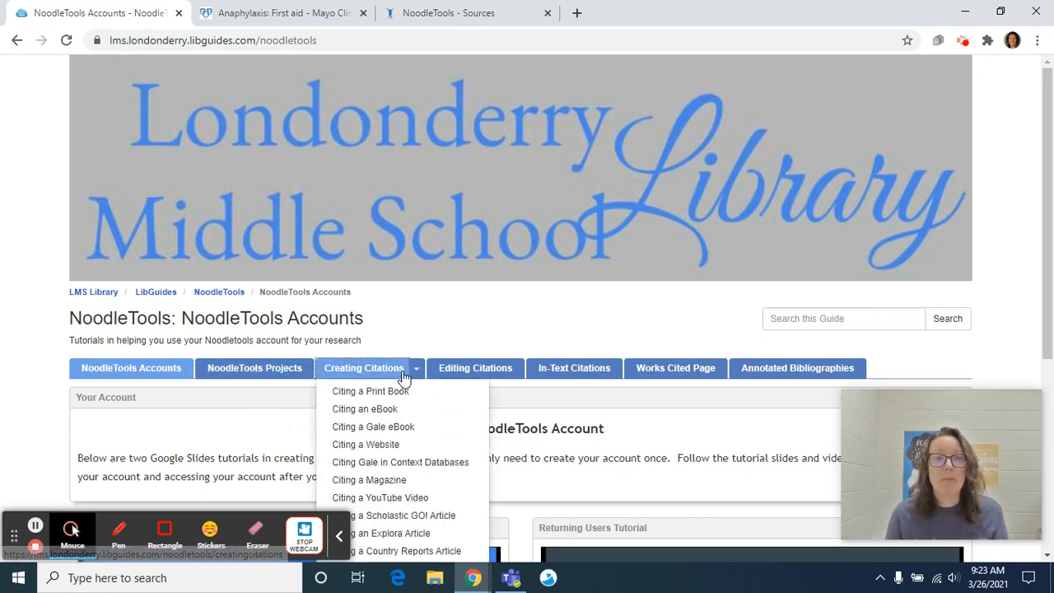
pyautogui.click(436, 445)
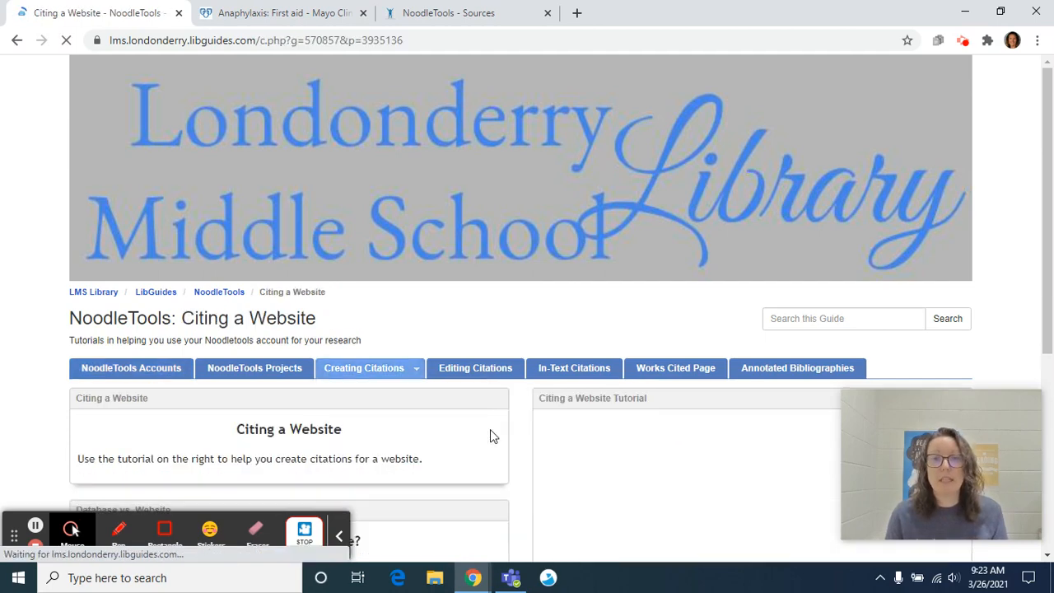
# Step: Look over the Citing a Website tutorial slides and the Databases vs. Websites video on the guide page
pyautogui.scroll(-3, 490, 435)
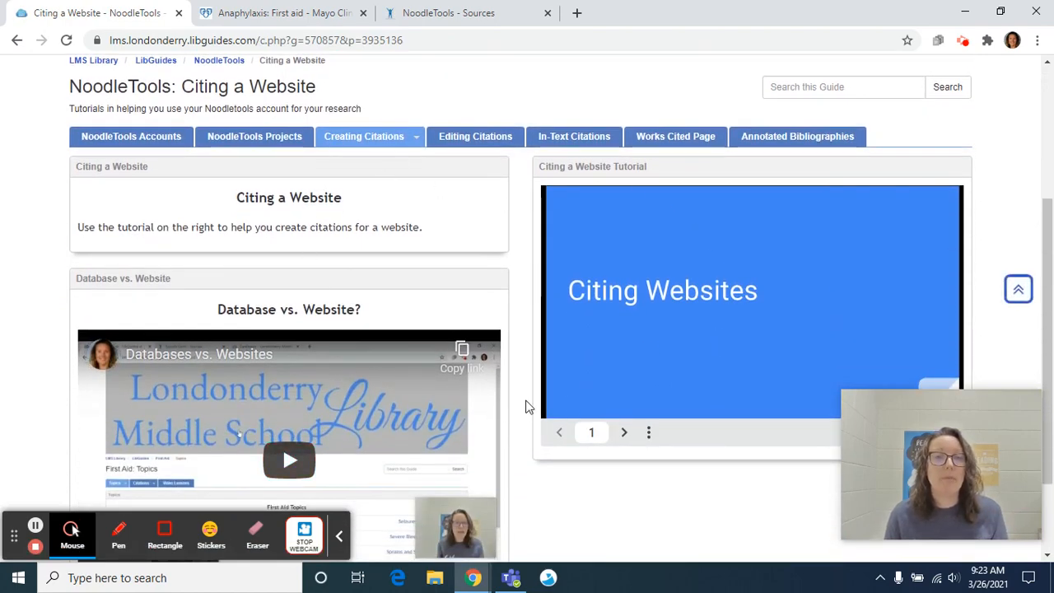
pyautogui.click(626, 432)
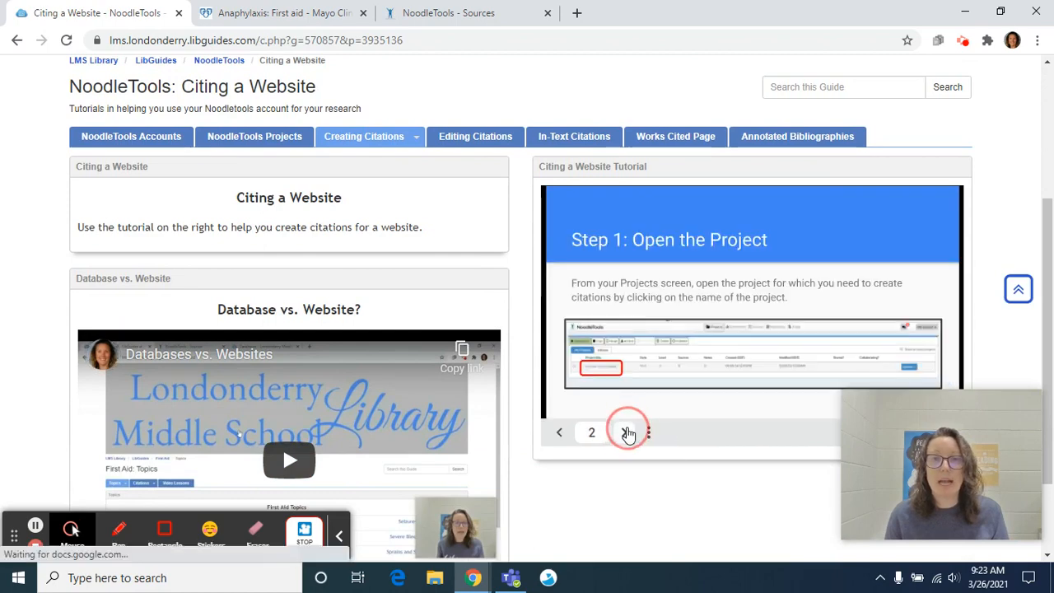
pyautogui.click(626, 432)
pyautogui.click(561, 432)
pyautogui.click(561, 433)
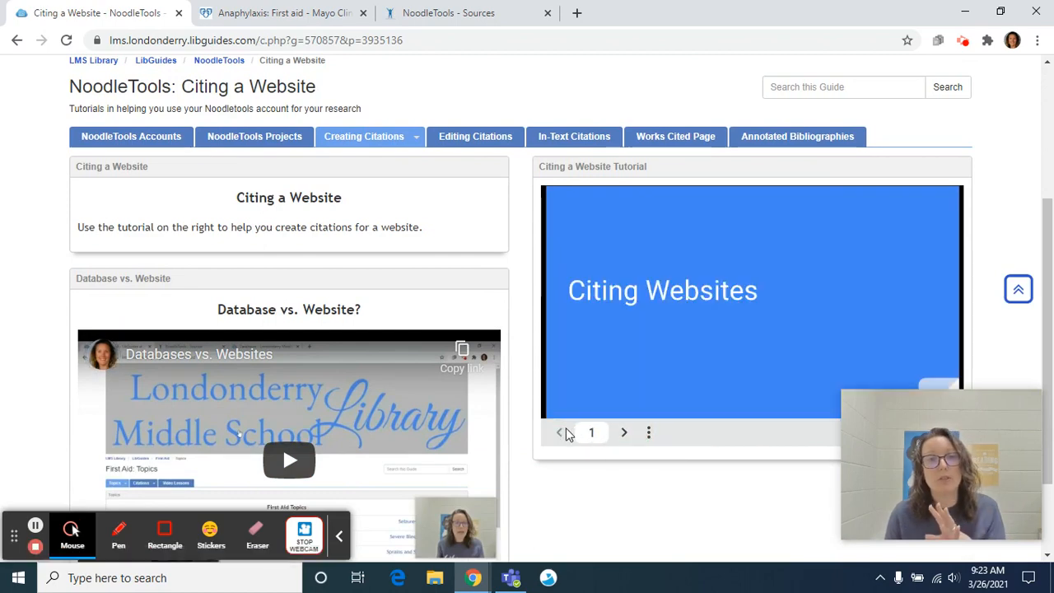
pyautogui.scroll(-1, 565, 434)
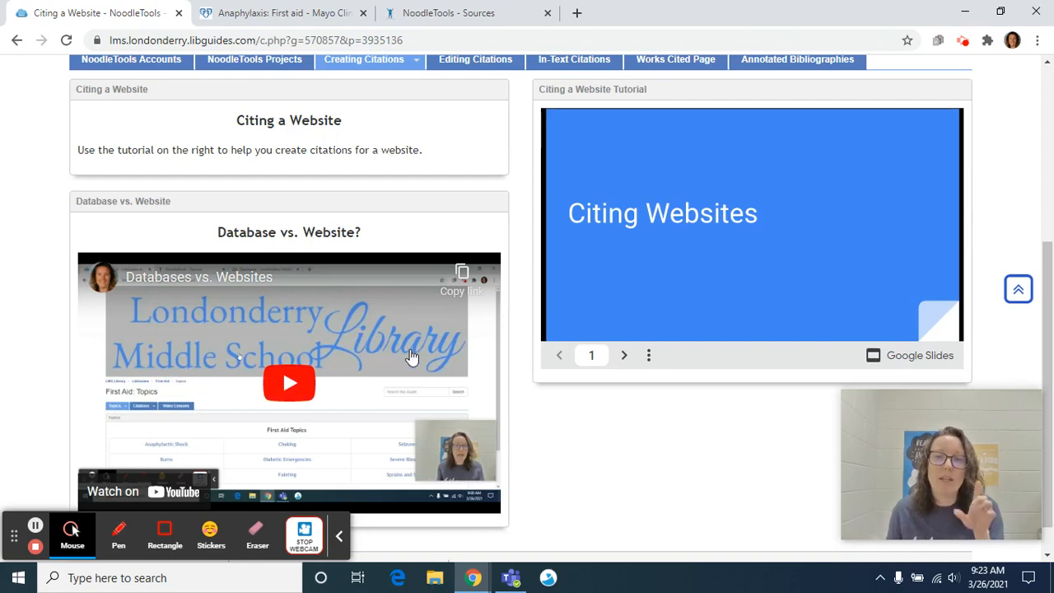
pyautogui.scroll(3, 477, 356)
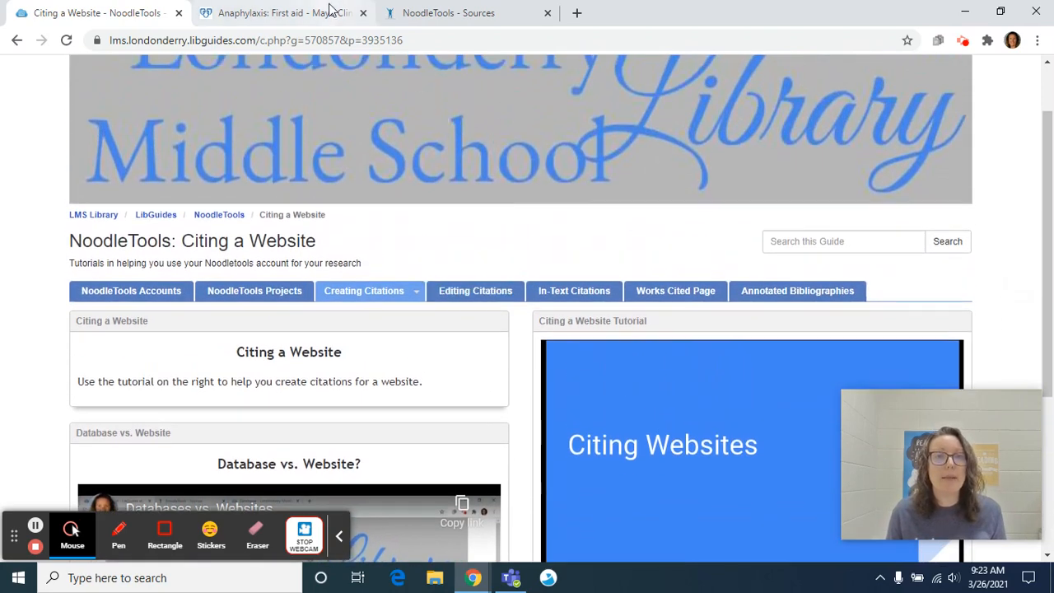
# Step: View the Mayo Clinic Anaphylaxis page, then start a new source in the NoodleTools project with Website as its location
pyautogui.click(329, 12)
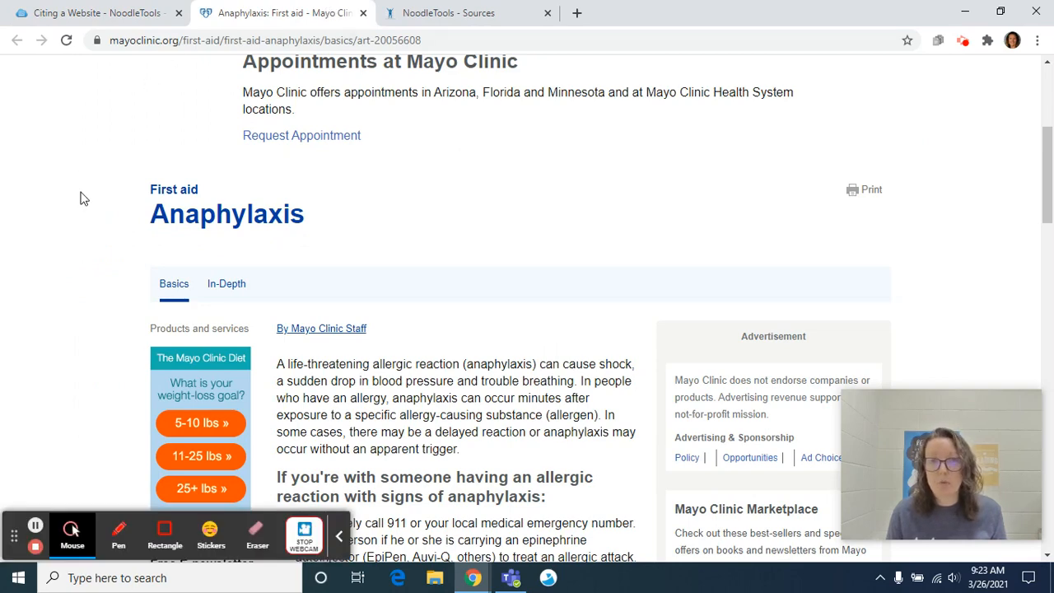
pyautogui.scroll(3, 80, 202)
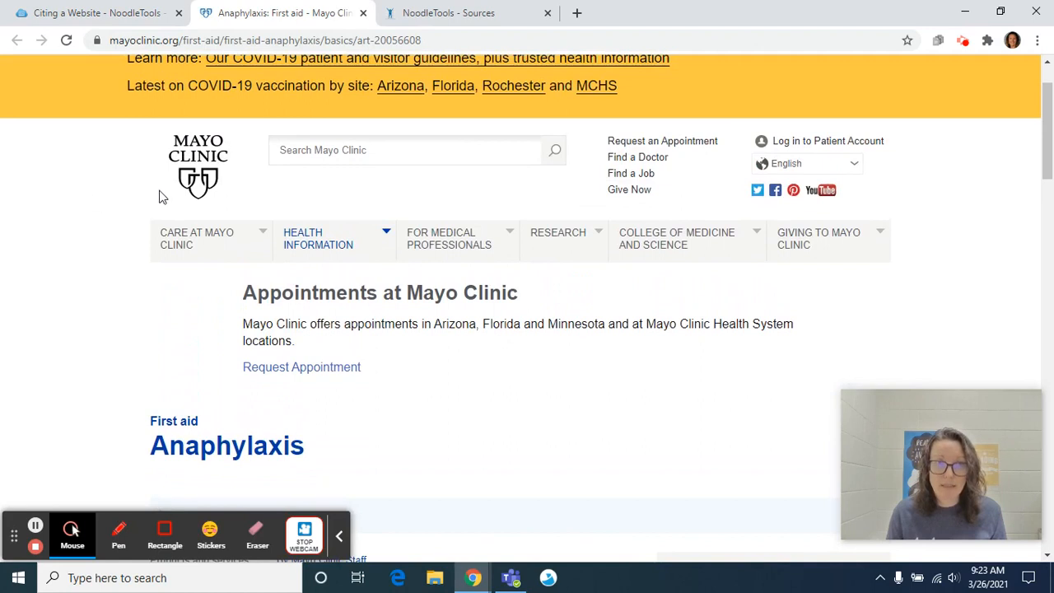
pyautogui.click(424, 10)
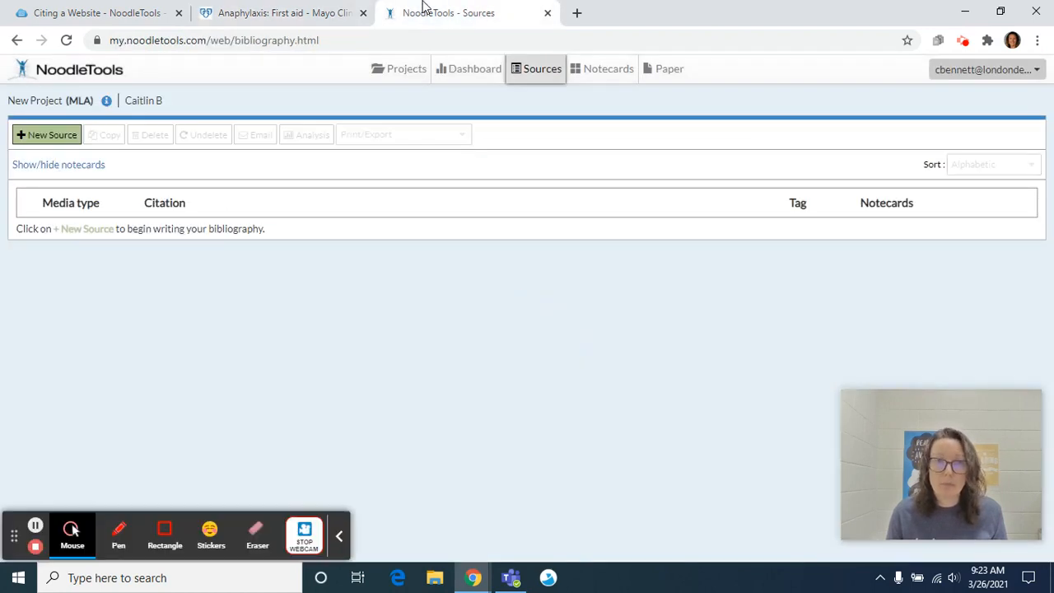
pyautogui.click(53, 136)
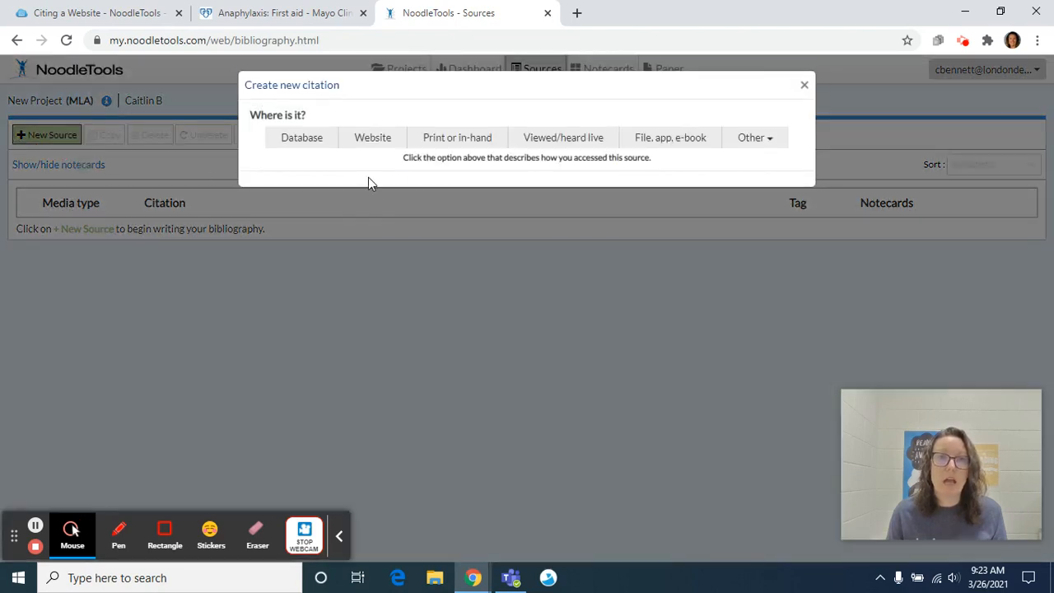
pyautogui.click(385, 145)
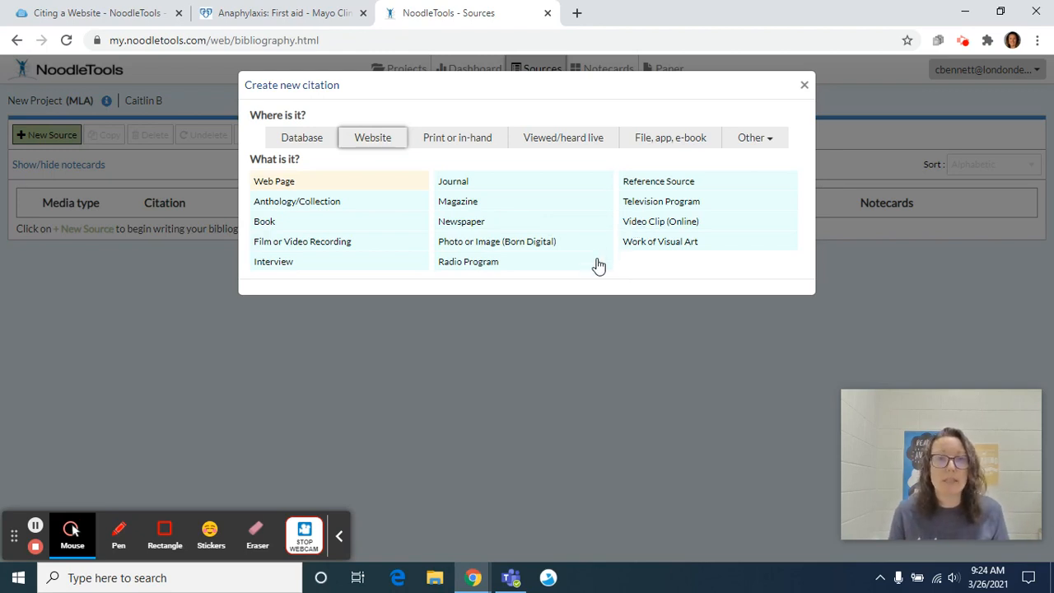
# Step: Check what kind of source the Mayo Clinic Anaphylaxis article is and choose Web Page as the citation type
pyautogui.click(284, 13)
pyautogui.scroll(-3, 424, 302)
pyautogui.scroll(-1, 588, 298)
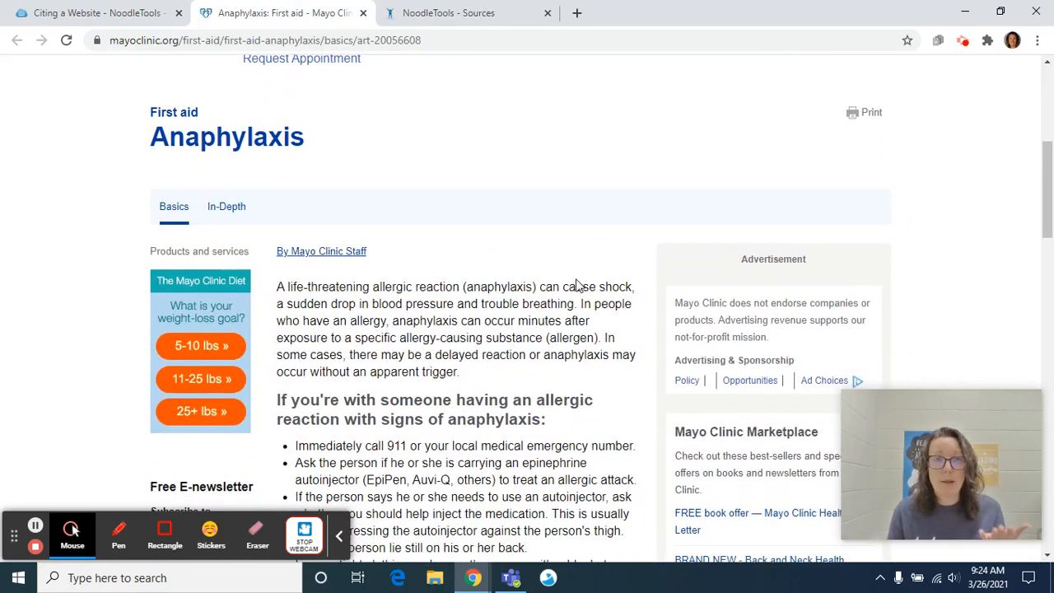
pyautogui.click(476, 11)
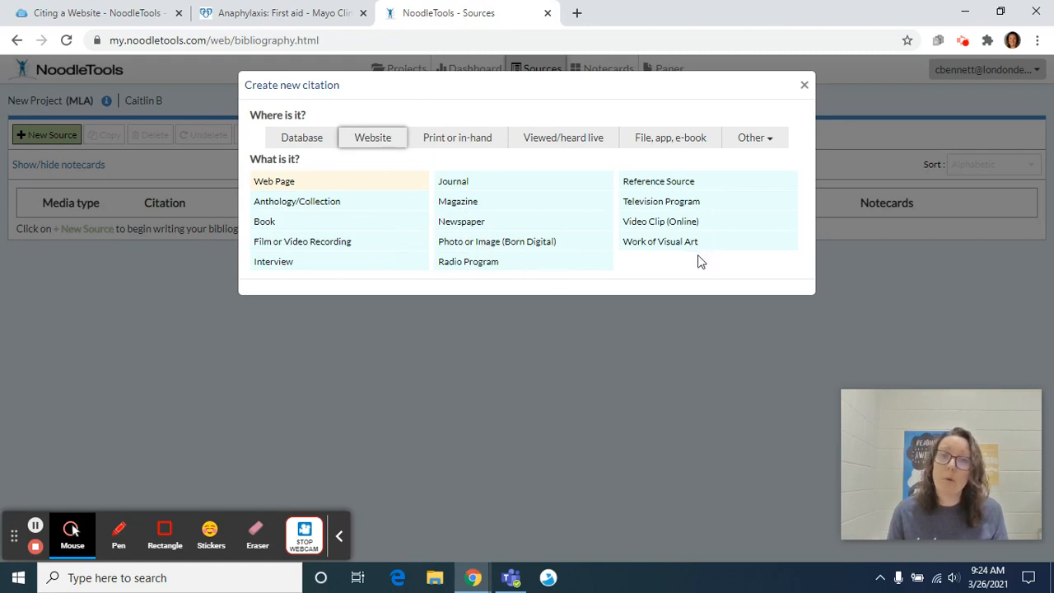
pyautogui.click(303, 184)
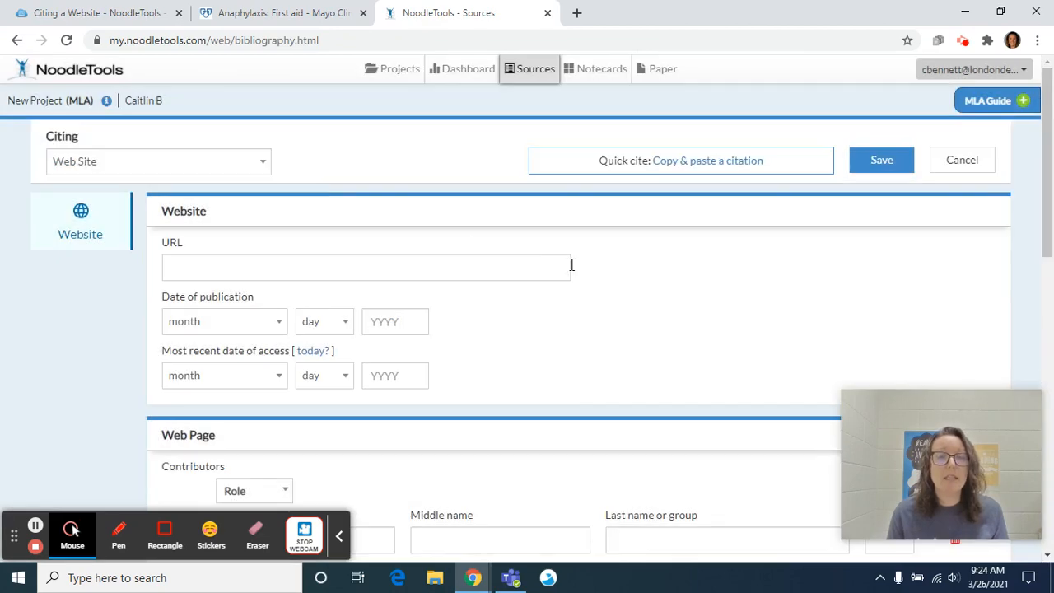
# Step: Copy the Mayo Clinic Anaphylaxis article's web address into the citation's URL field
pyautogui.scroll(-5, 581, 268)
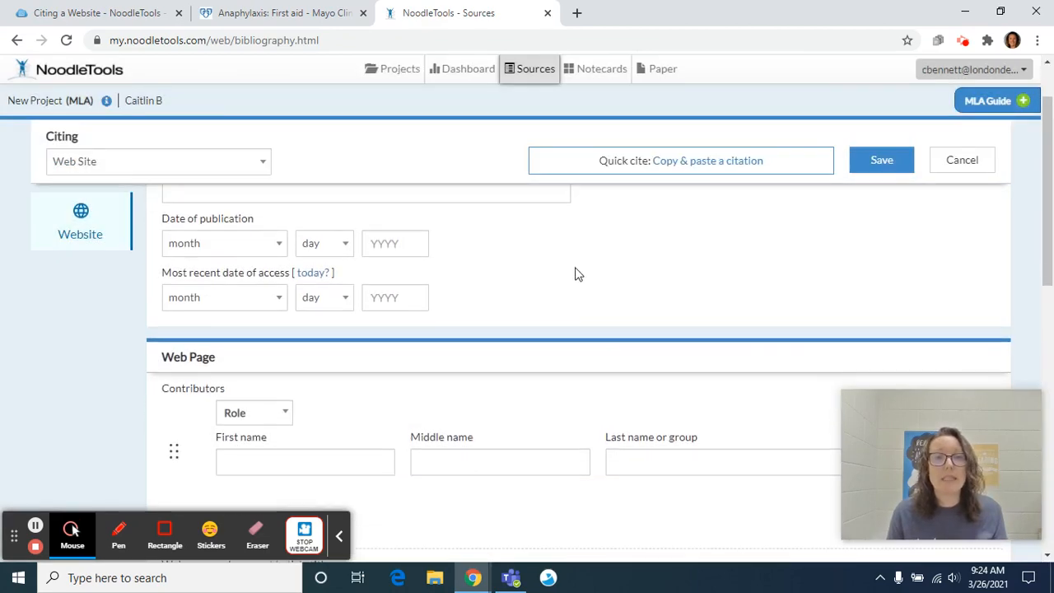
pyautogui.scroll(5, 559, 284)
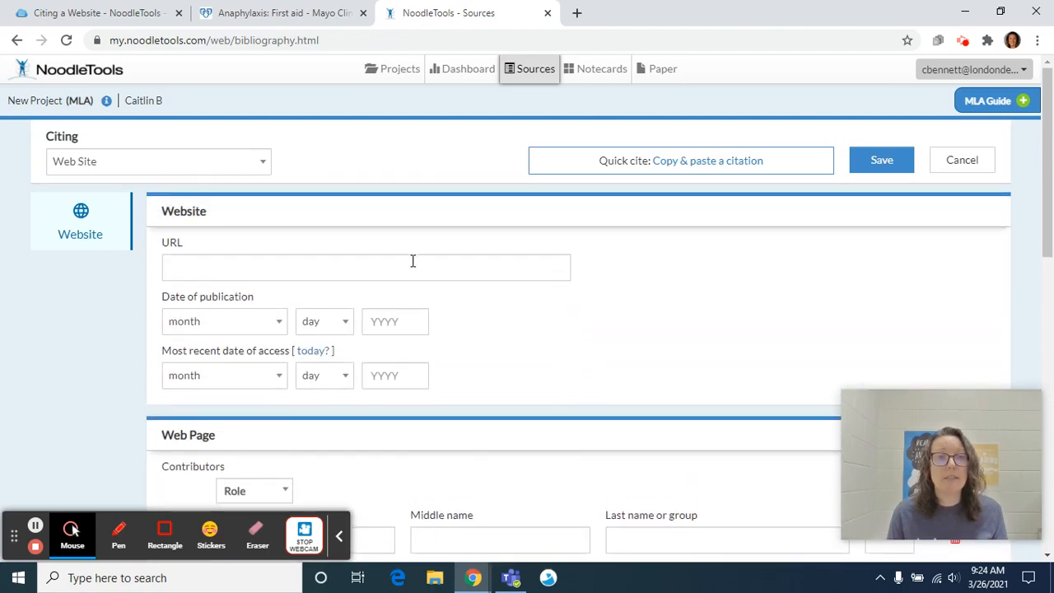
pyautogui.click(410, 265)
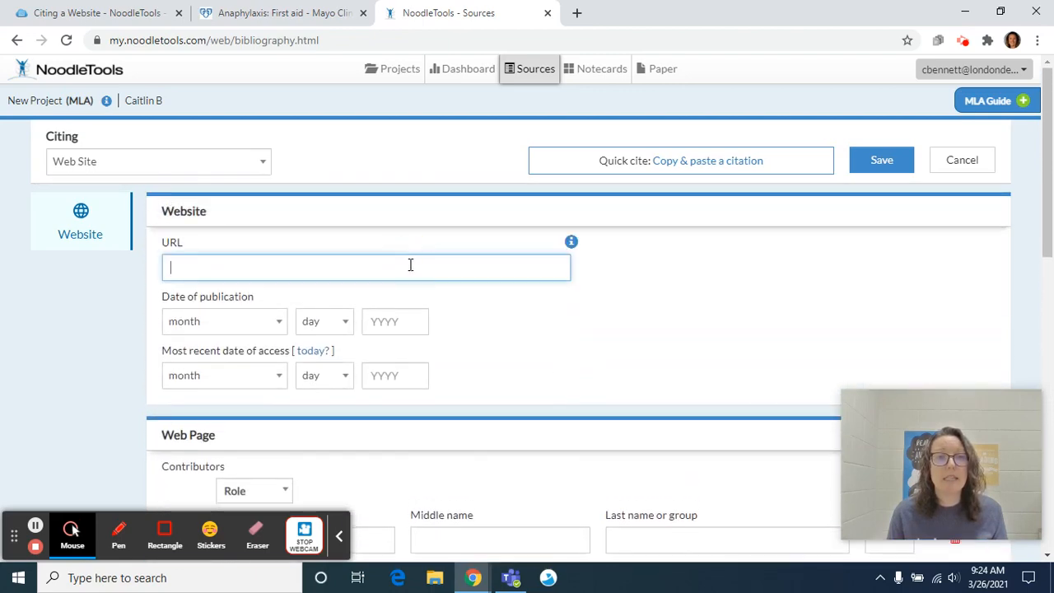
pyautogui.click(313, 17)
pyautogui.moveTo(422, 40); pyautogui.dragTo(105, 59)
pyautogui.hotkey('ctrl', 'c')
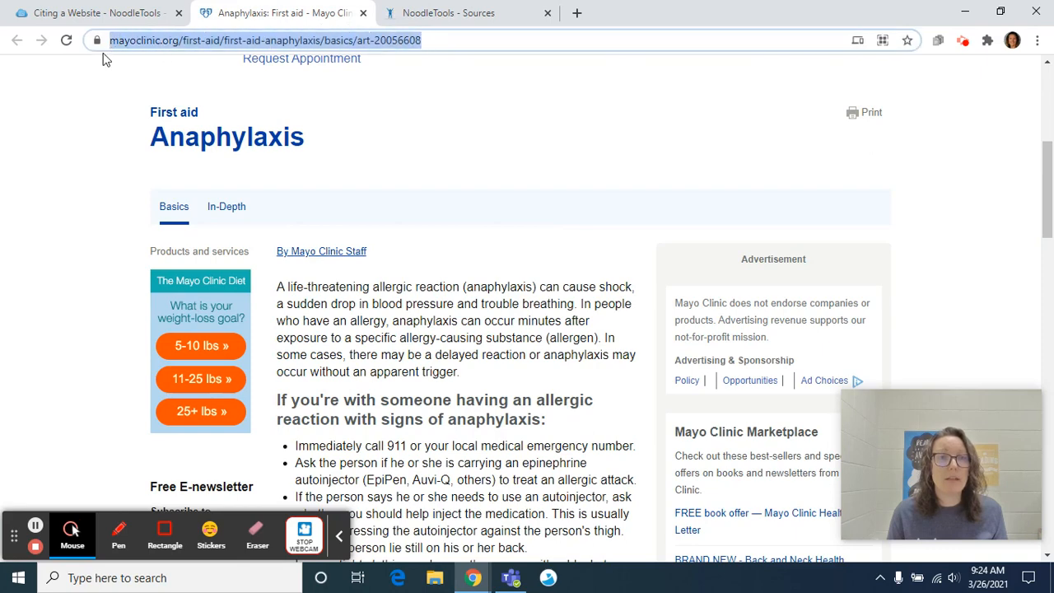
pyautogui.click(432, 17)
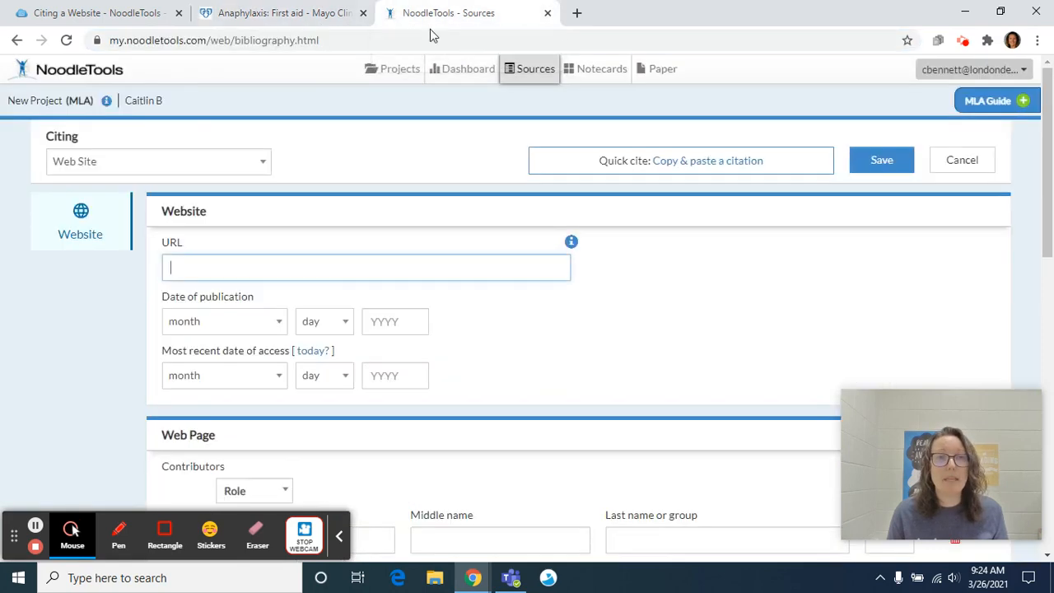
pyautogui.hotkey('ctrl', 'v')
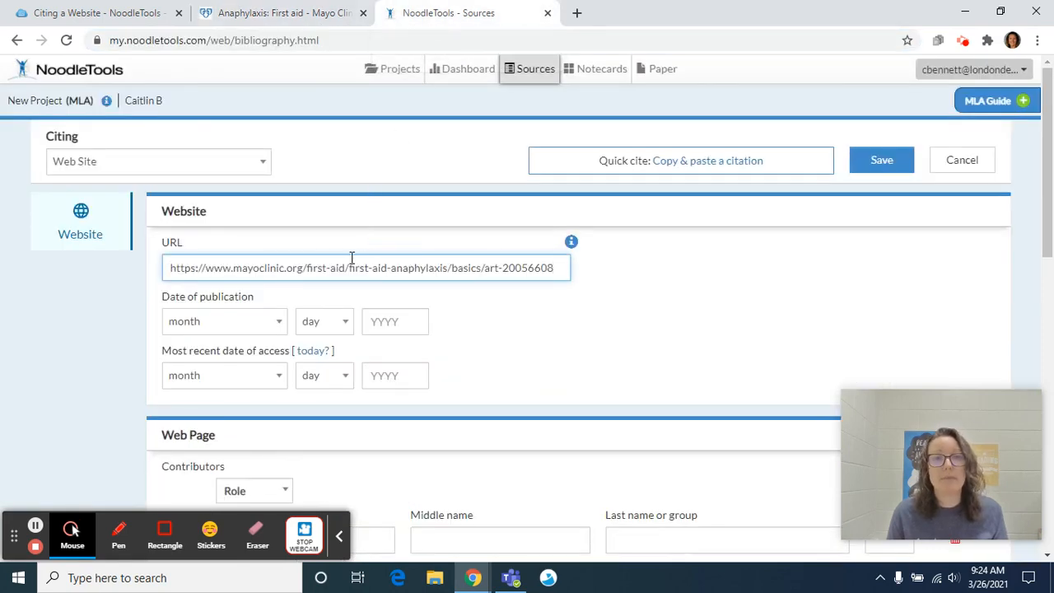
# Step: Examine the Mayo Clinic Anaphylaxis article from its title and byline down to the footer for a publication date
pyautogui.click(295, 18)
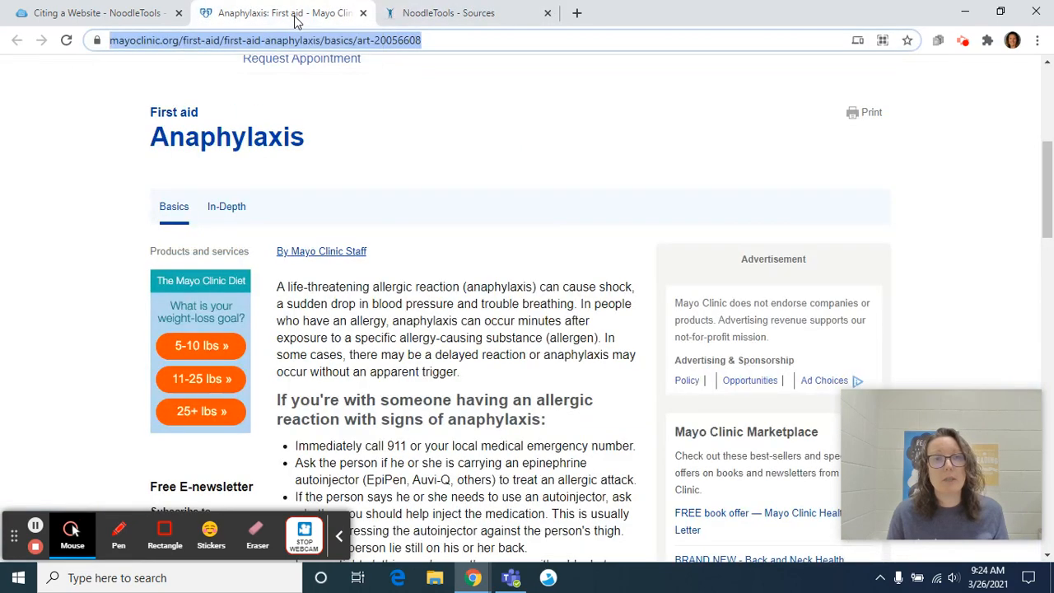
pyautogui.click(476, 274)
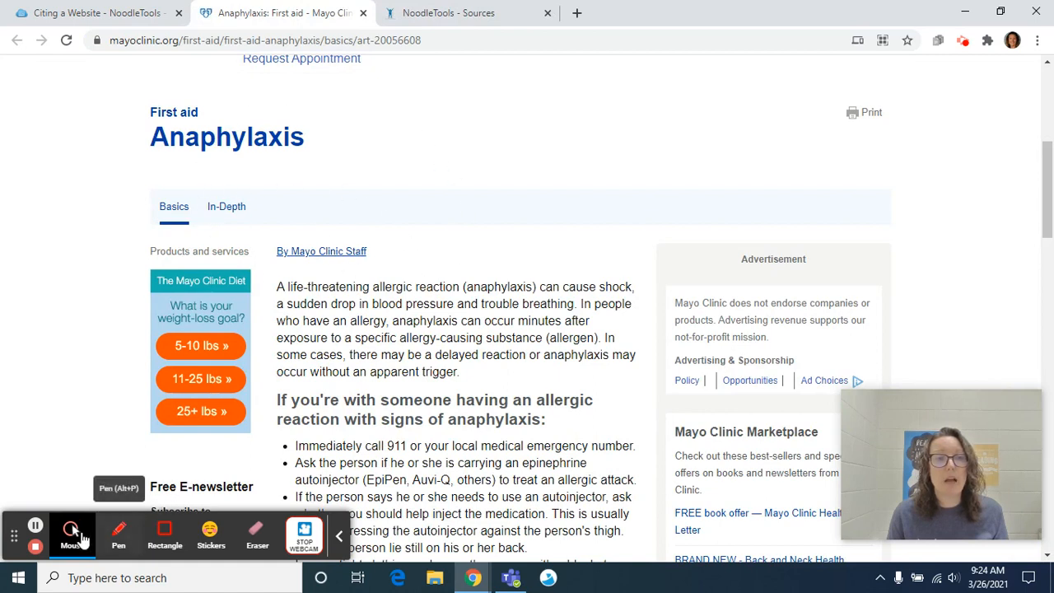
pyautogui.click(72, 532)
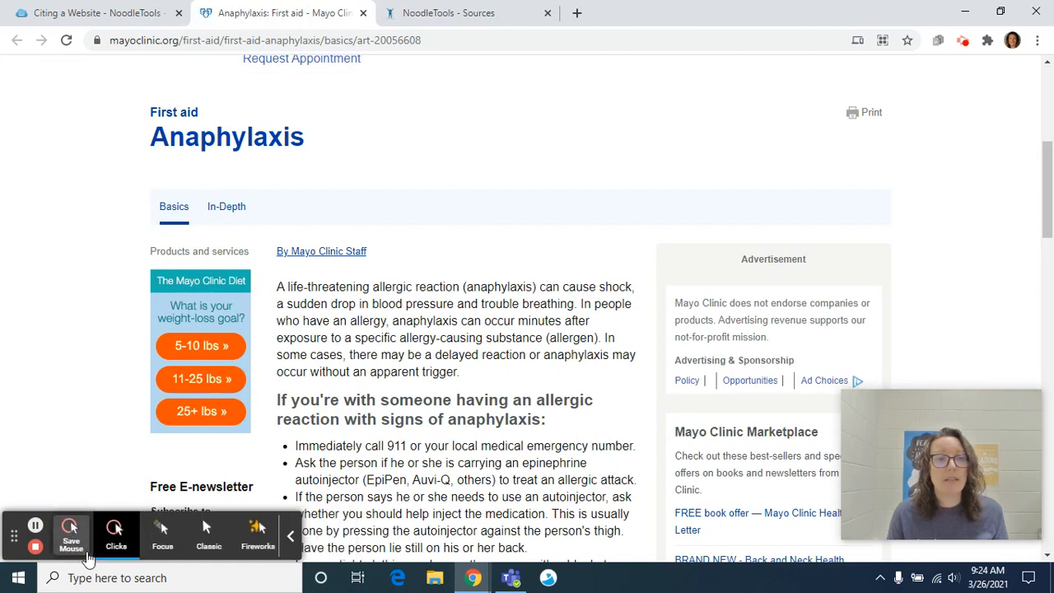
pyautogui.click(163, 537)
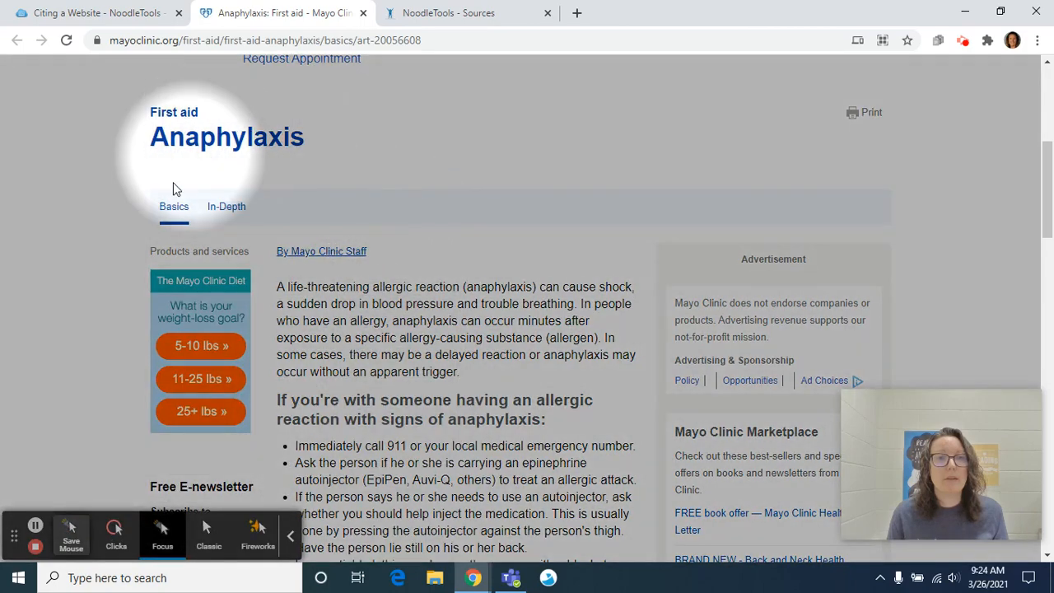
pyautogui.scroll(-4, 361, 297)
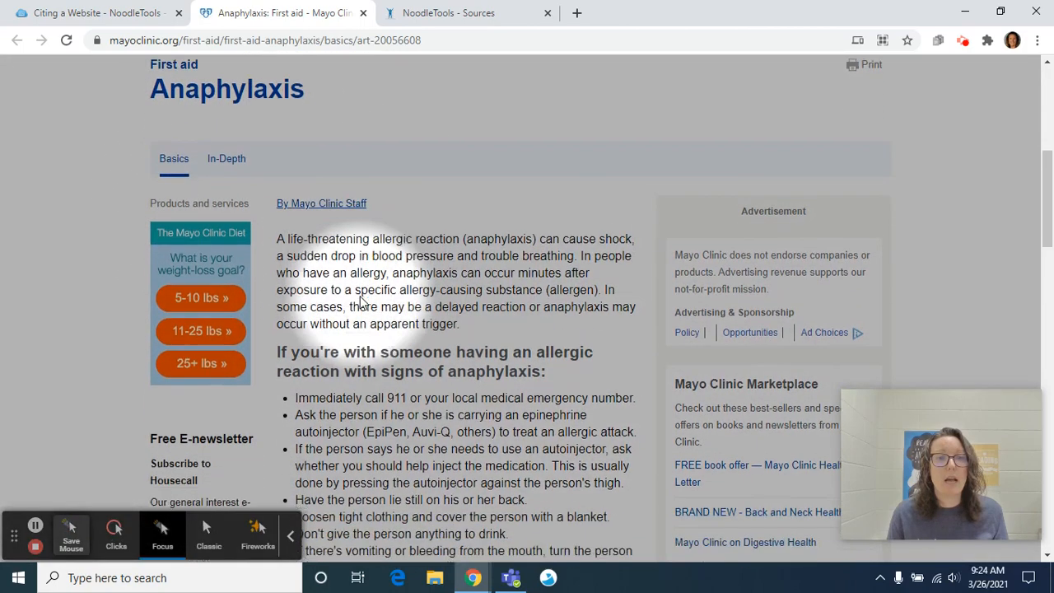
pyautogui.scroll(-10, 362, 297)
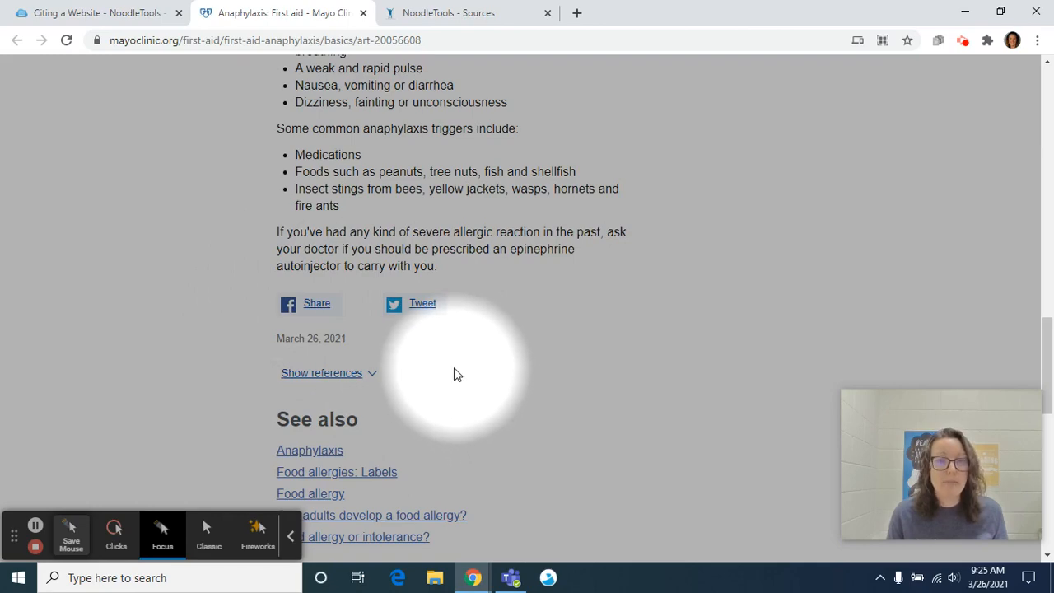
pyautogui.scroll(-1, 442, 369)
pyautogui.scroll(-6, 442, 369)
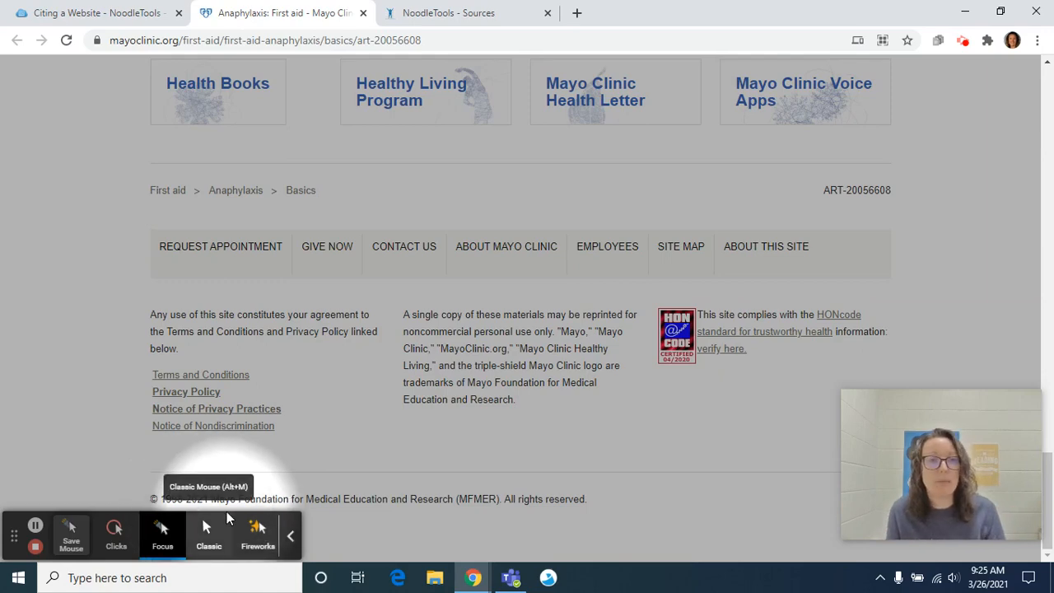
pyautogui.scroll(7, 229, 504)
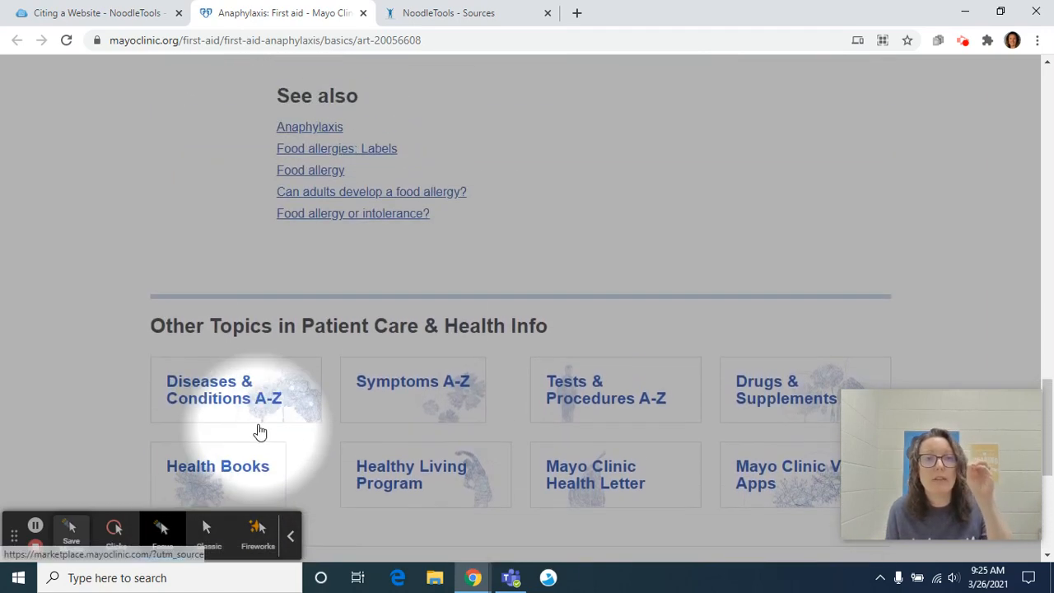
pyautogui.scroll(1, 261, 416)
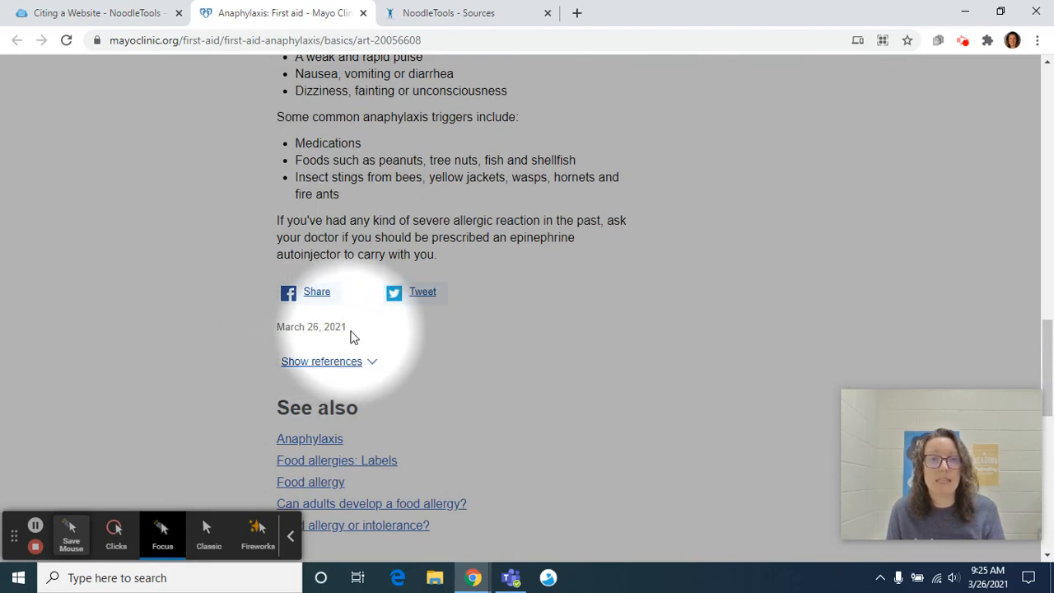
pyautogui.scroll(5, 338, 324)
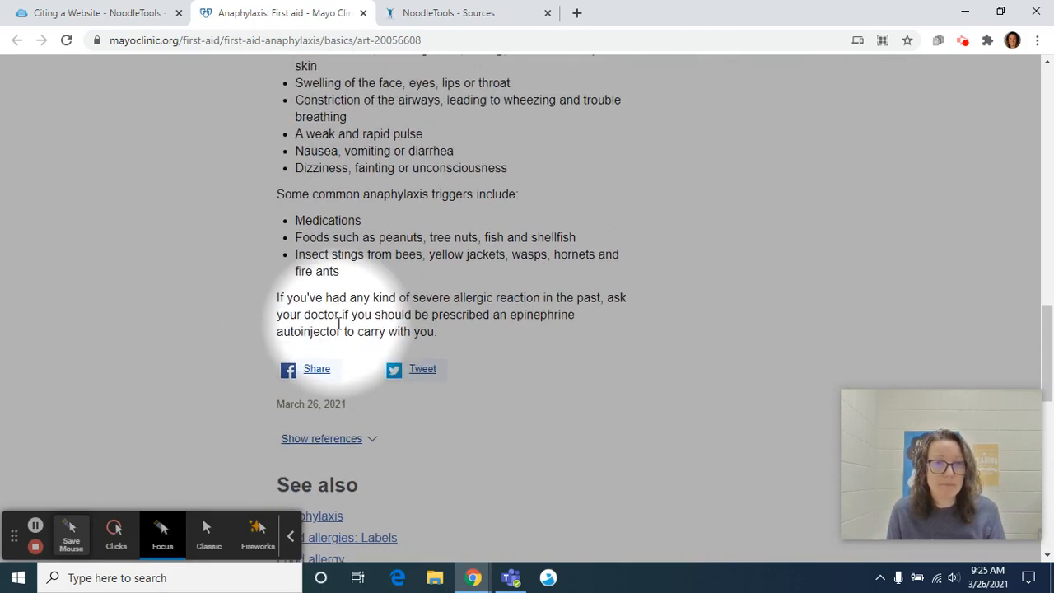
pyautogui.scroll(7, 348, 336)
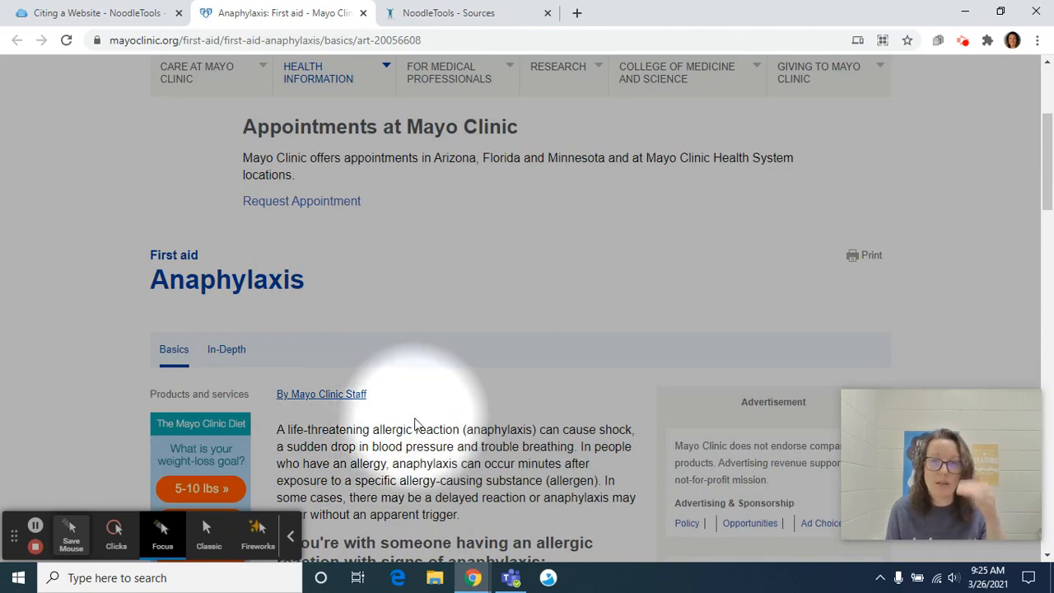
# Step: Set the citation's date of publication to March 26, 2021 and fill in today's date as the most recent date of access
pyautogui.click(117, 534)
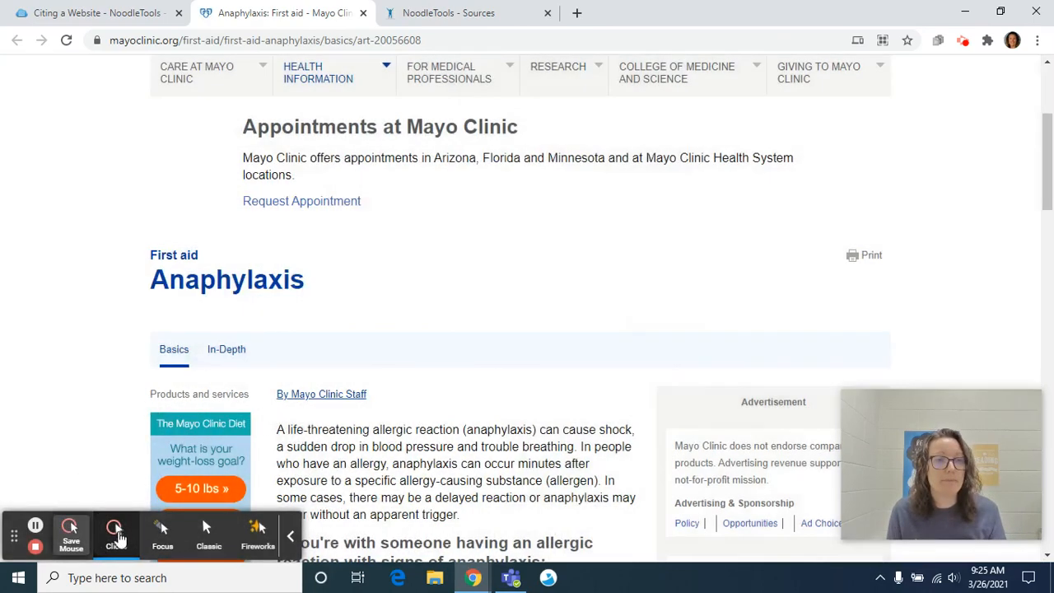
pyautogui.click(490, 7)
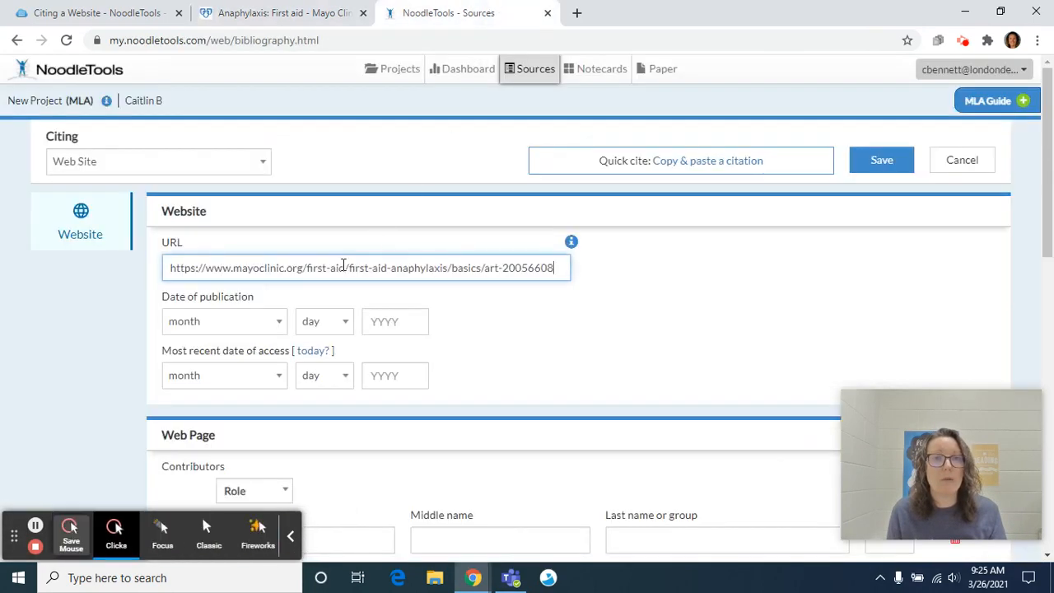
pyautogui.click(280, 322)
pyautogui.click(249, 419)
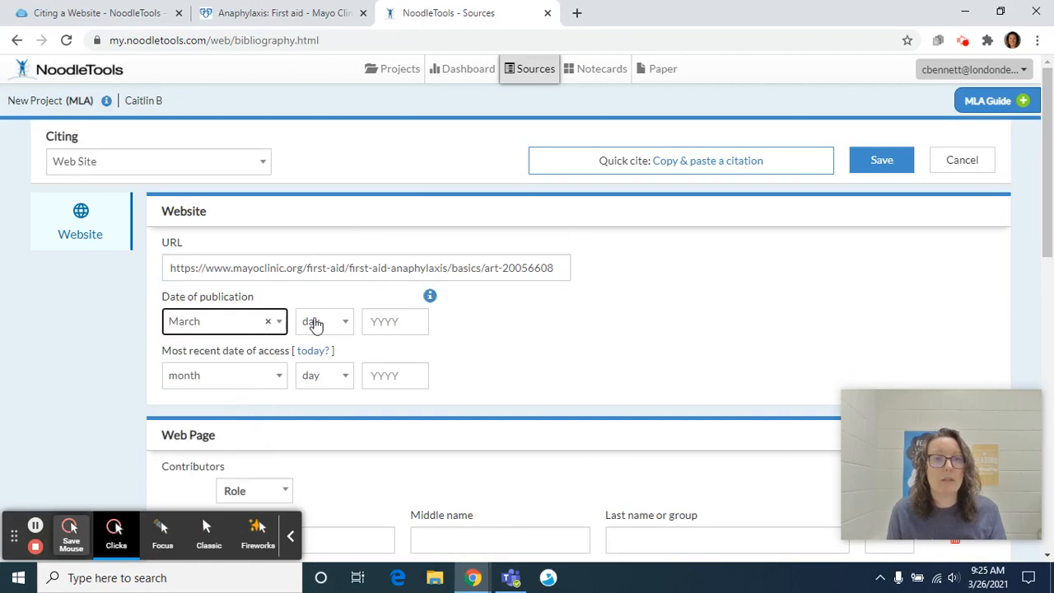
pyautogui.click(315, 322)
pyautogui.write('26')
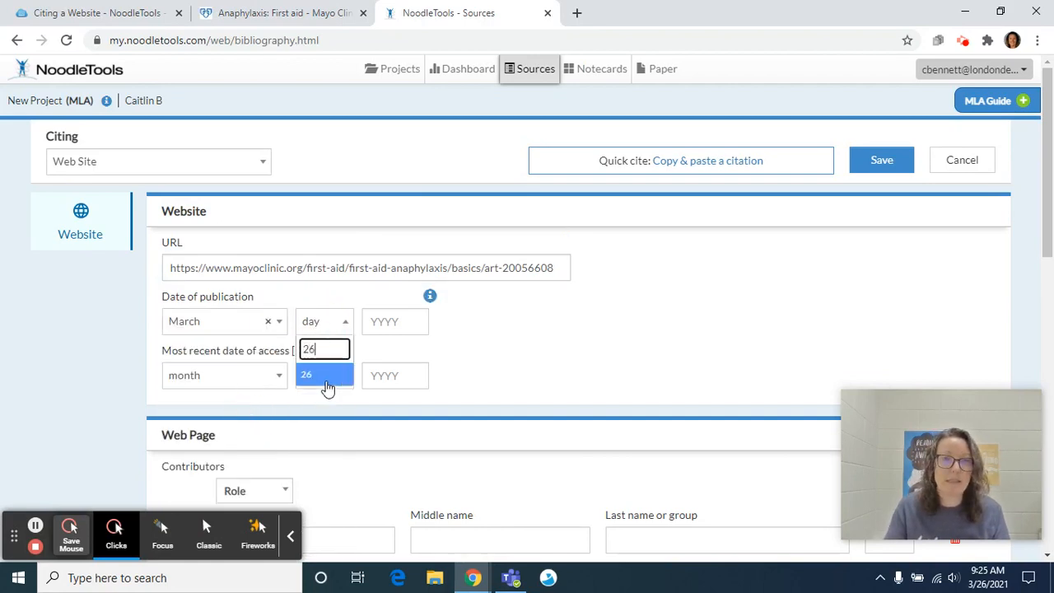
pyautogui.click(346, 380)
pyautogui.click(376, 322)
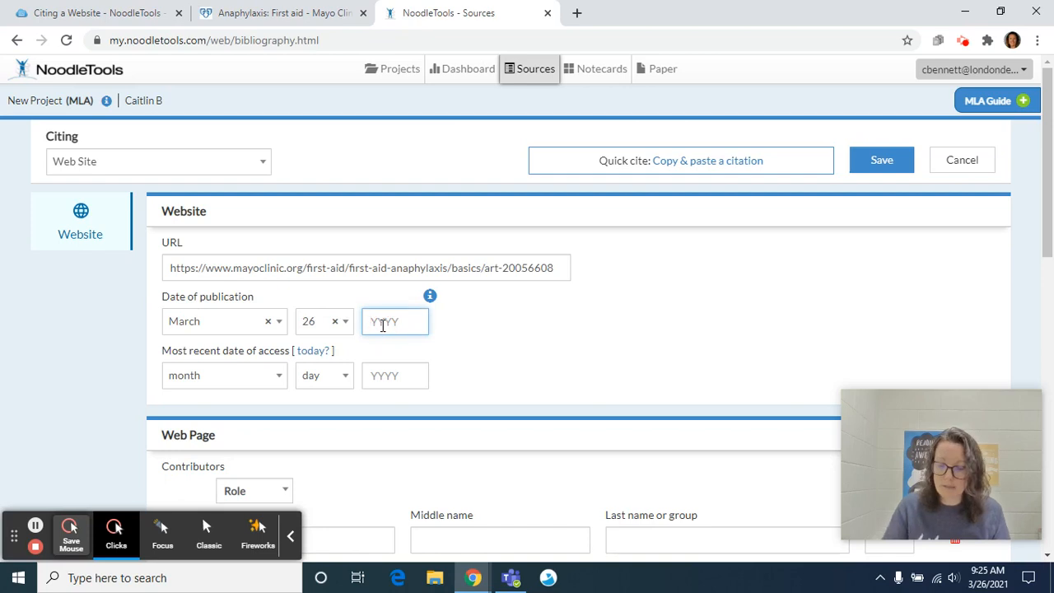
pyautogui.write('2021')
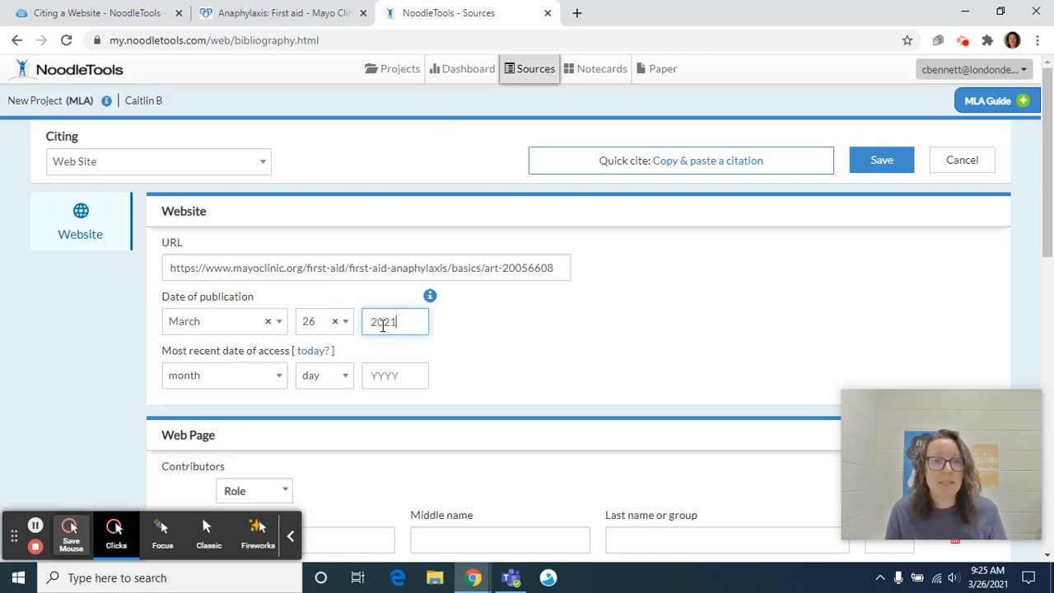
pyautogui.click(313, 353)
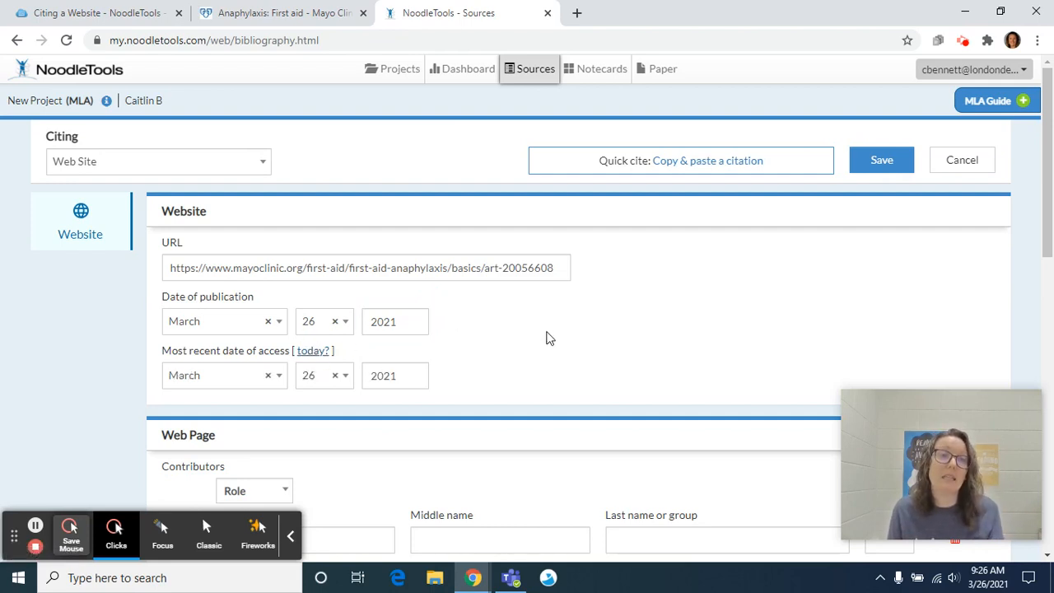
# Step: Set the web page contributor's role to Author
pyautogui.scroll(-2, 543, 338)
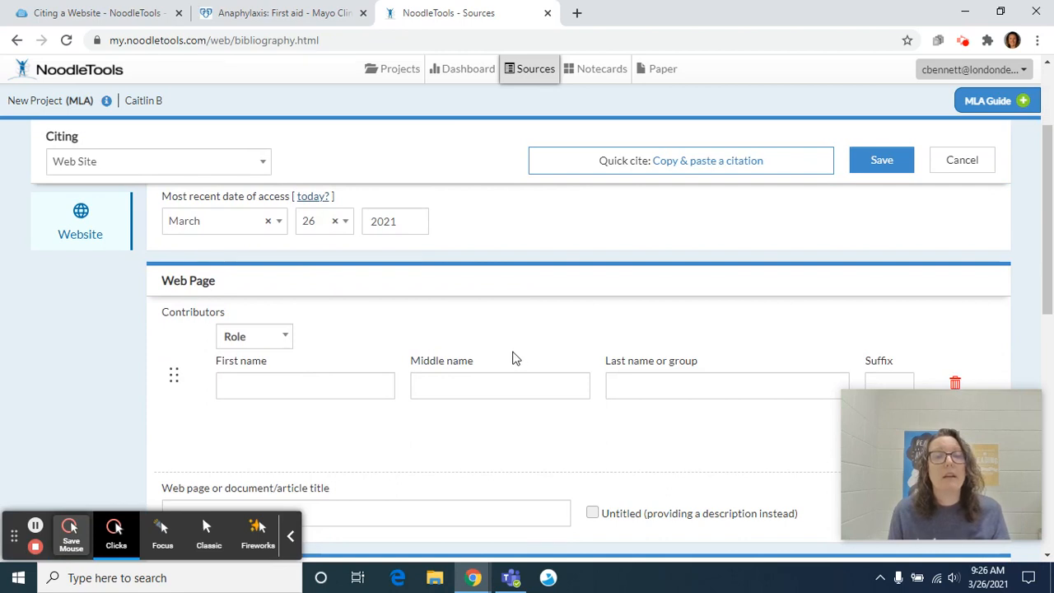
pyautogui.scroll(-1, 518, 349)
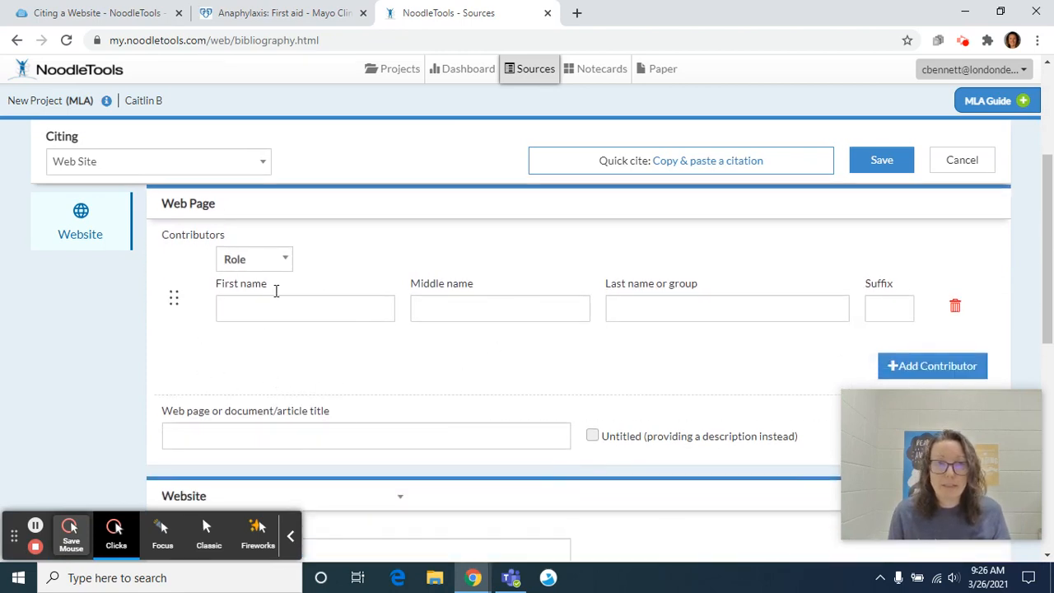
pyautogui.click(289, 264)
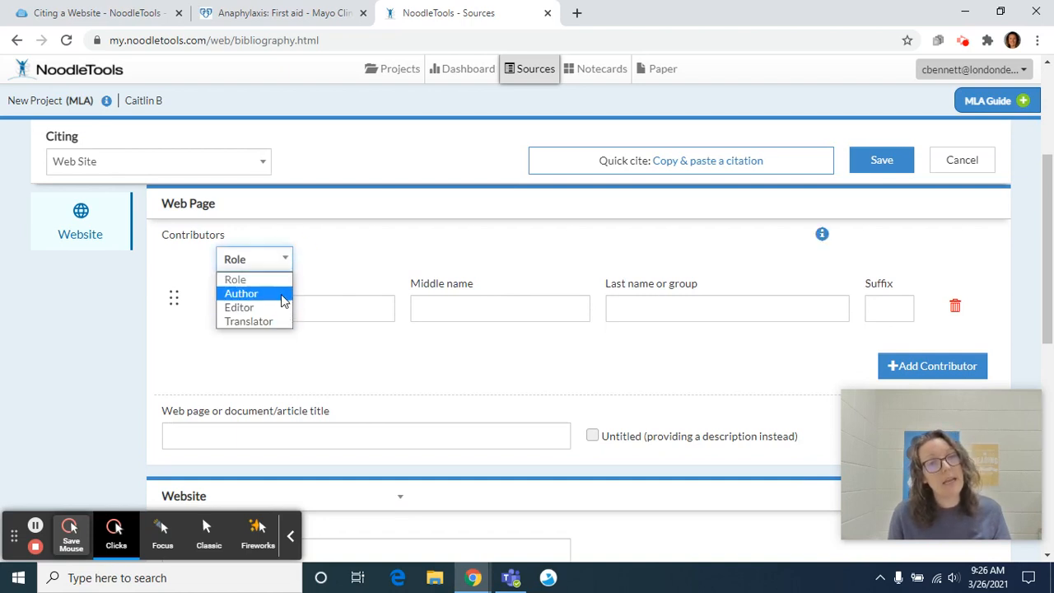
pyautogui.click(282, 301)
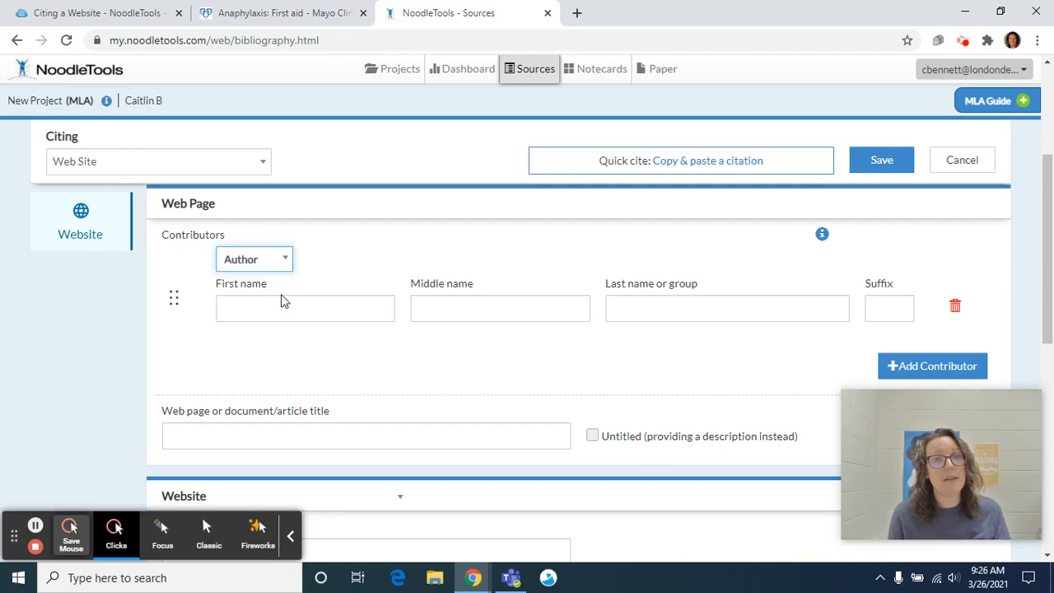
# Step: Check the byline on the Mayo Clinic article and enter Mayo Clinic Staff as the group author in the NoodleTools citation
pyautogui.click(290, 10)
pyautogui.click(162, 531)
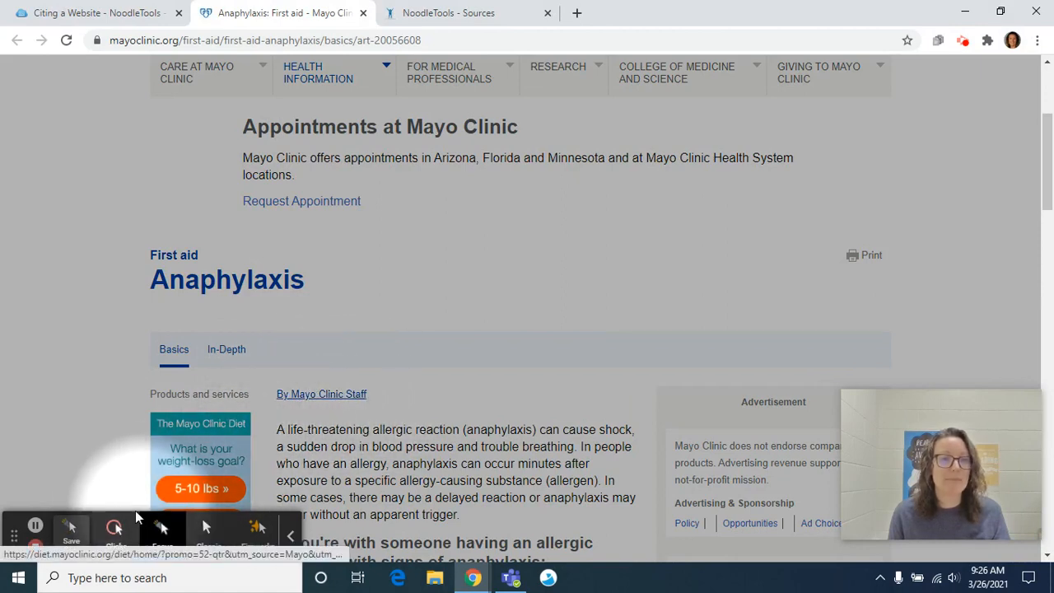
pyautogui.click(116, 534)
pyautogui.click(461, 13)
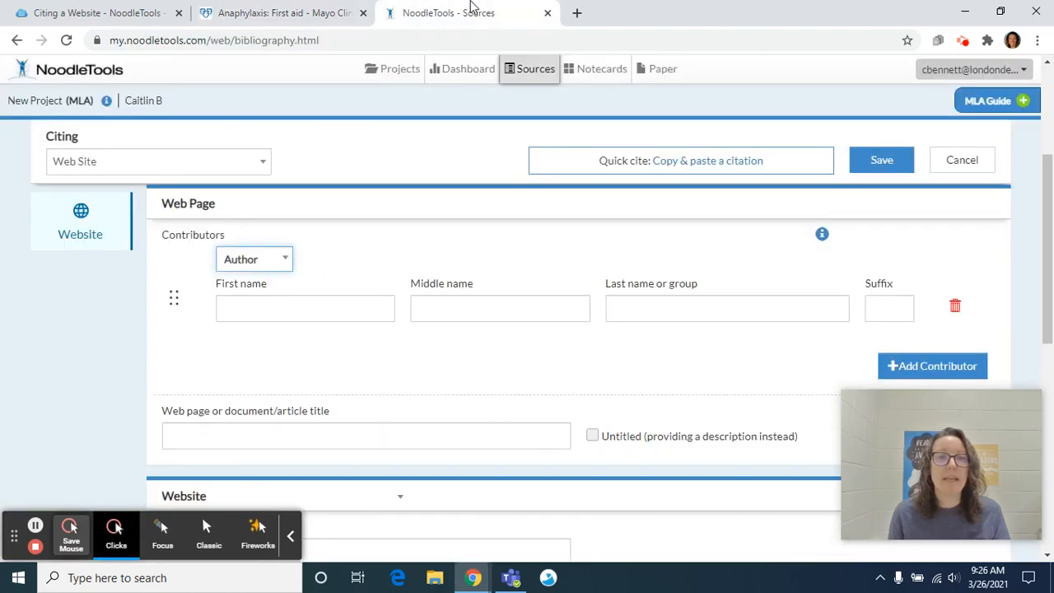
pyautogui.click(656, 302)
pyautogui.write('Mayo Clinic')
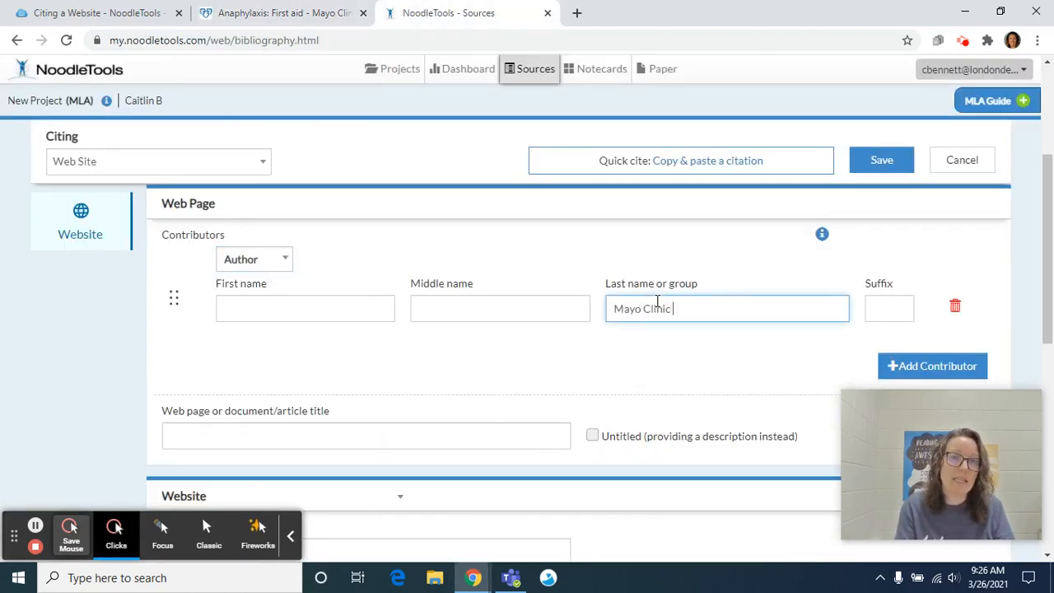
pyautogui.write(' Staff')
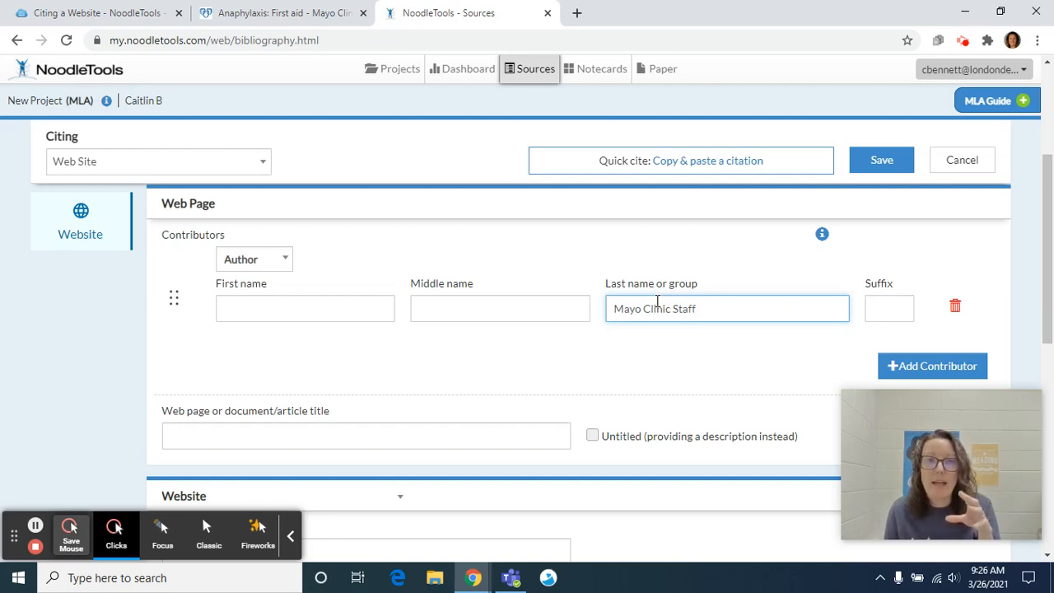
# Step: Examine the Mayo Clinic page's header, byline, heading and page title for the article title the citation form asks for
pyautogui.click(284, 13)
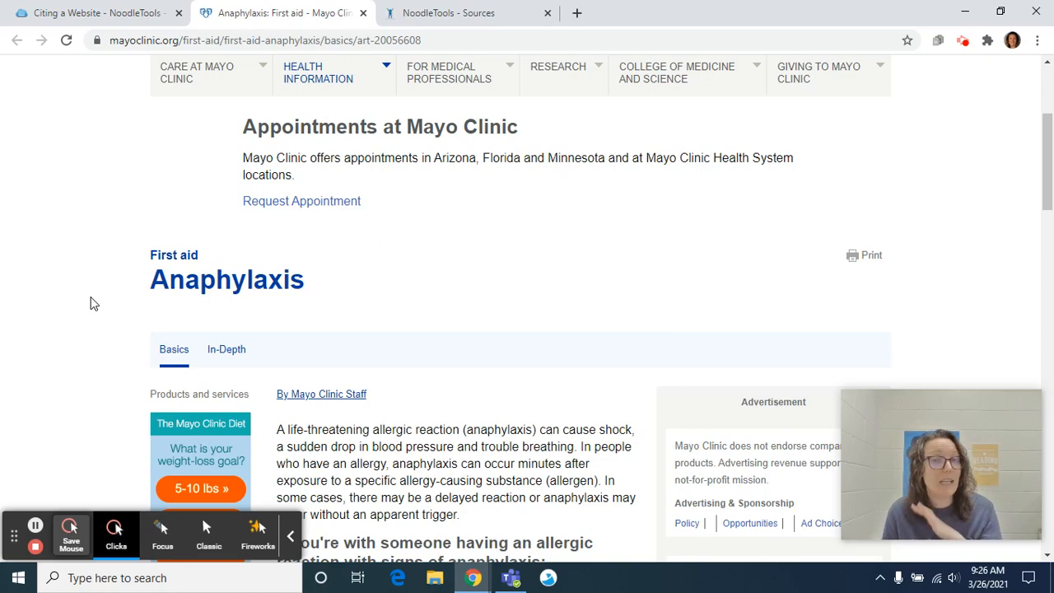
pyautogui.scroll(3, 87, 311)
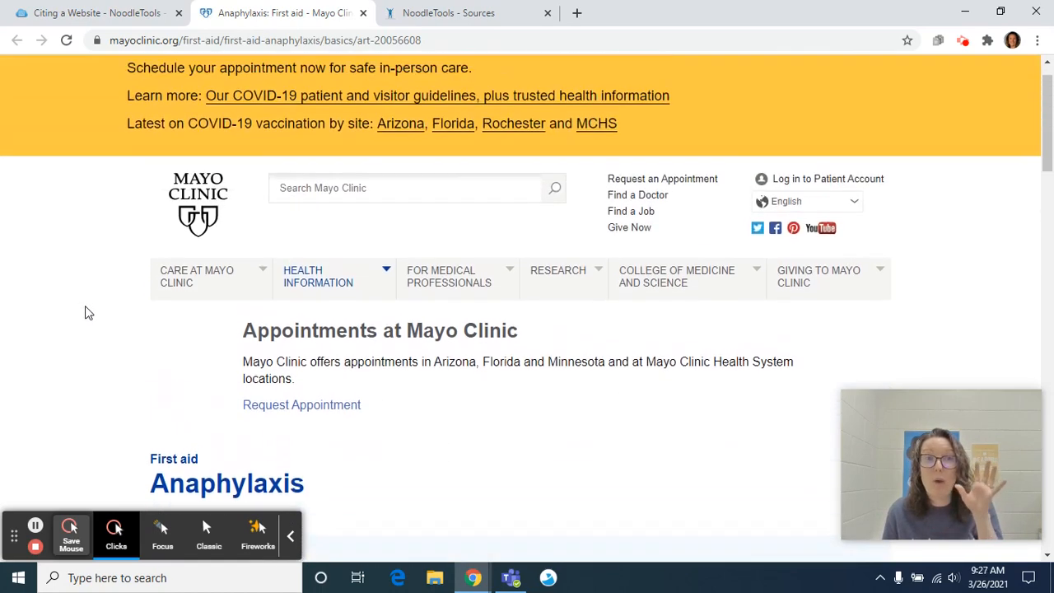
pyautogui.moveTo(236, 313)
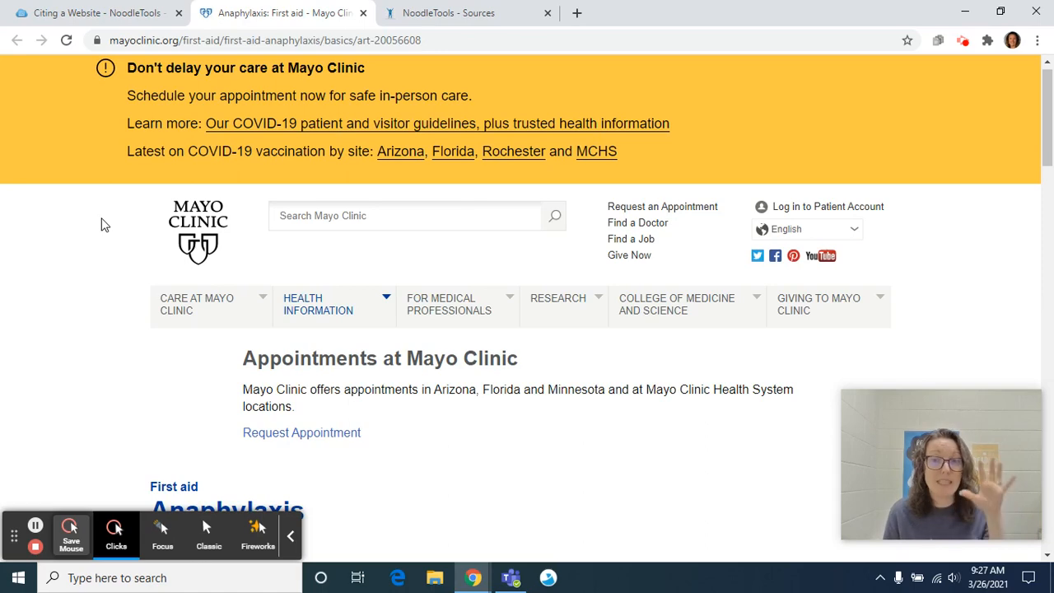
pyautogui.scroll(-1, 59, 262)
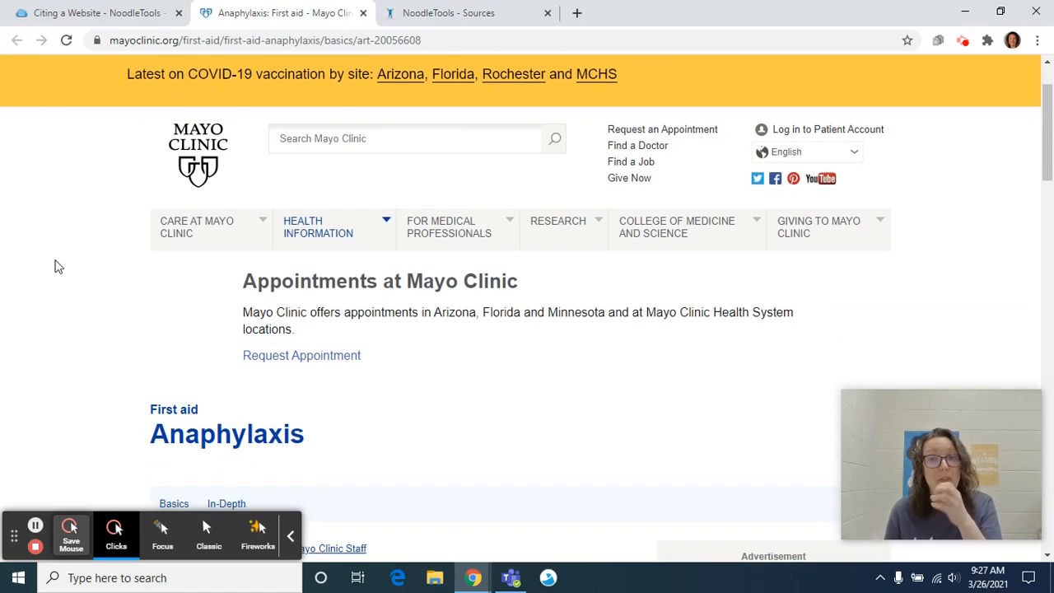
pyautogui.scroll(-1, 59, 260)
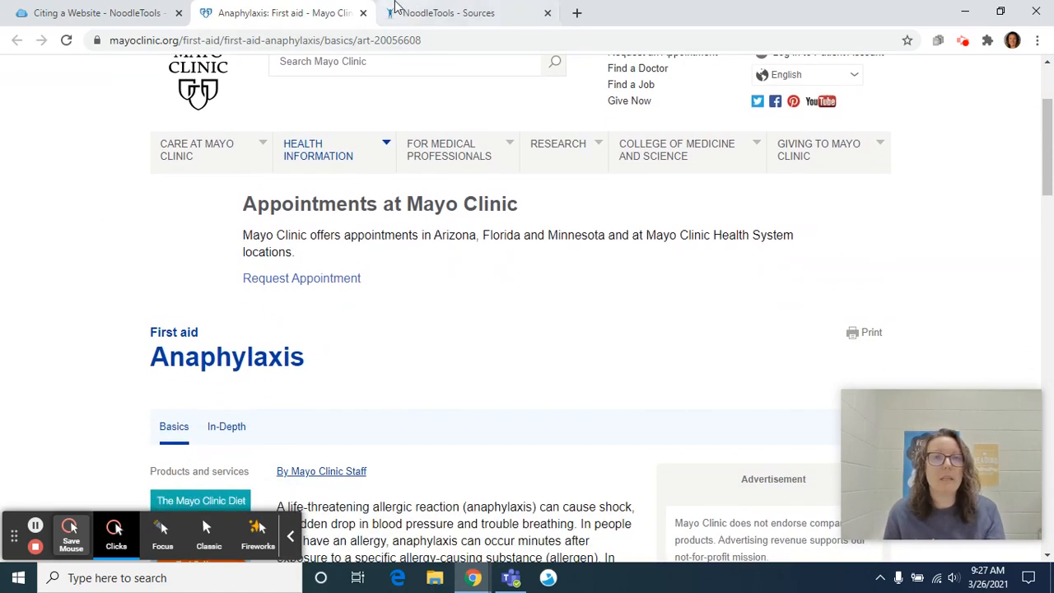
pyautogui.click(406, 10)
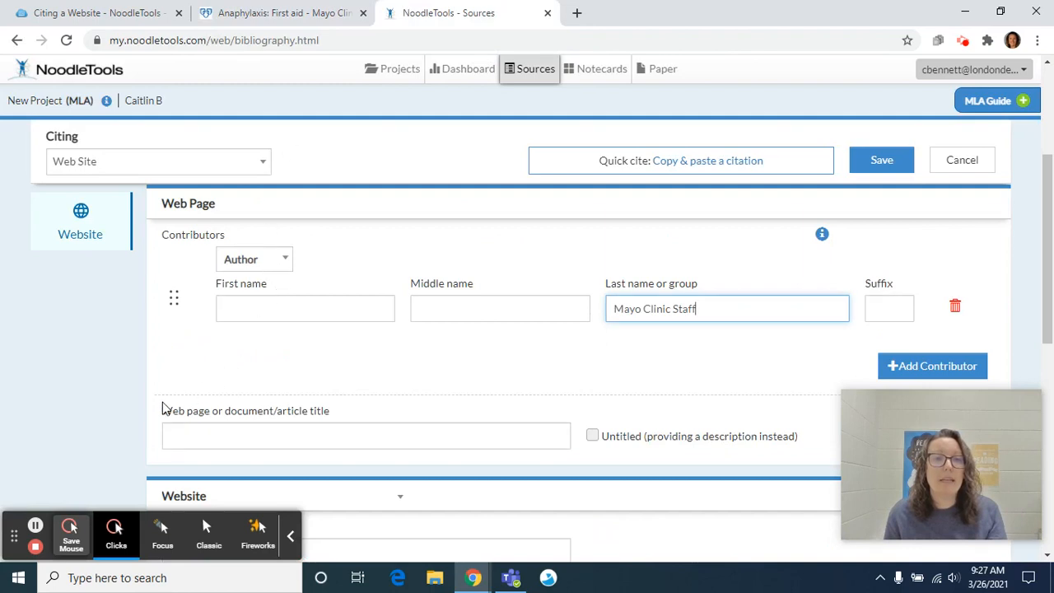
pyautogui.moveTo(162, 412); pyautogui.dragTo(277, 426)
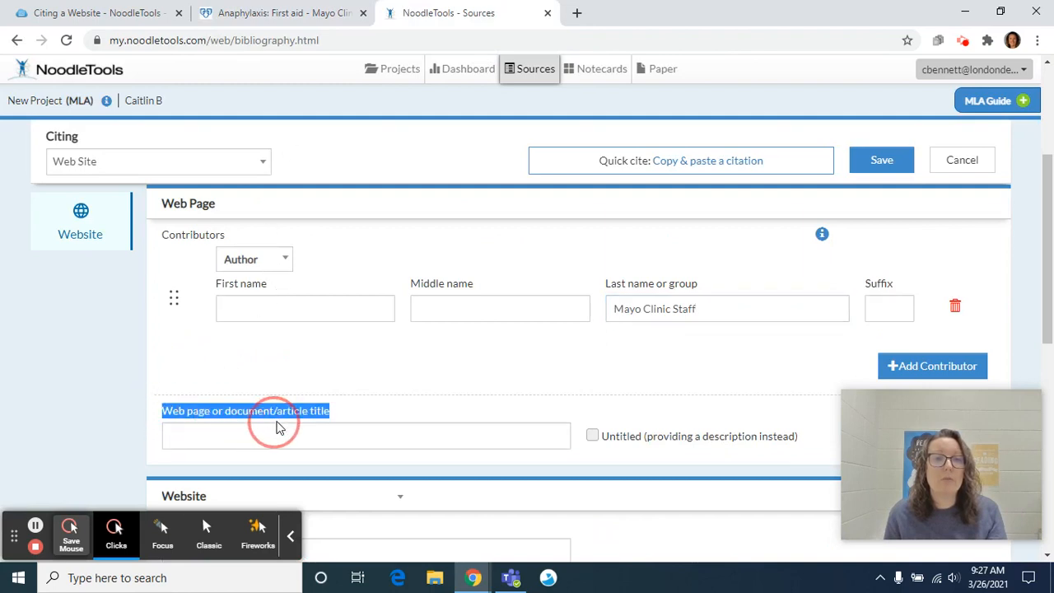
pyautogui.click(351, 399)
pyautogui.scroll(-2, 301, 291)
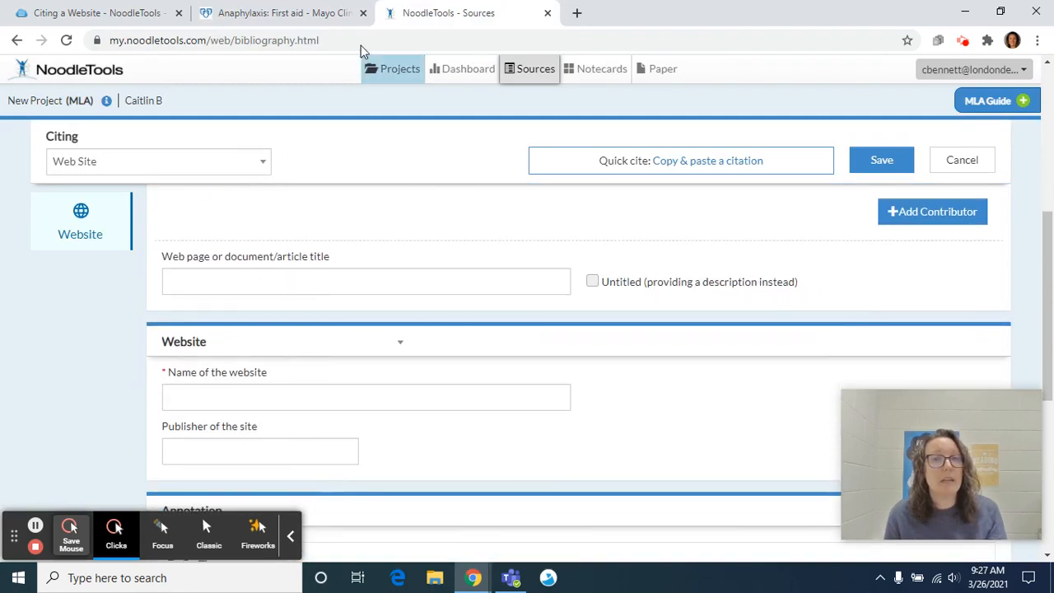
pyautogui.click(313, 9)
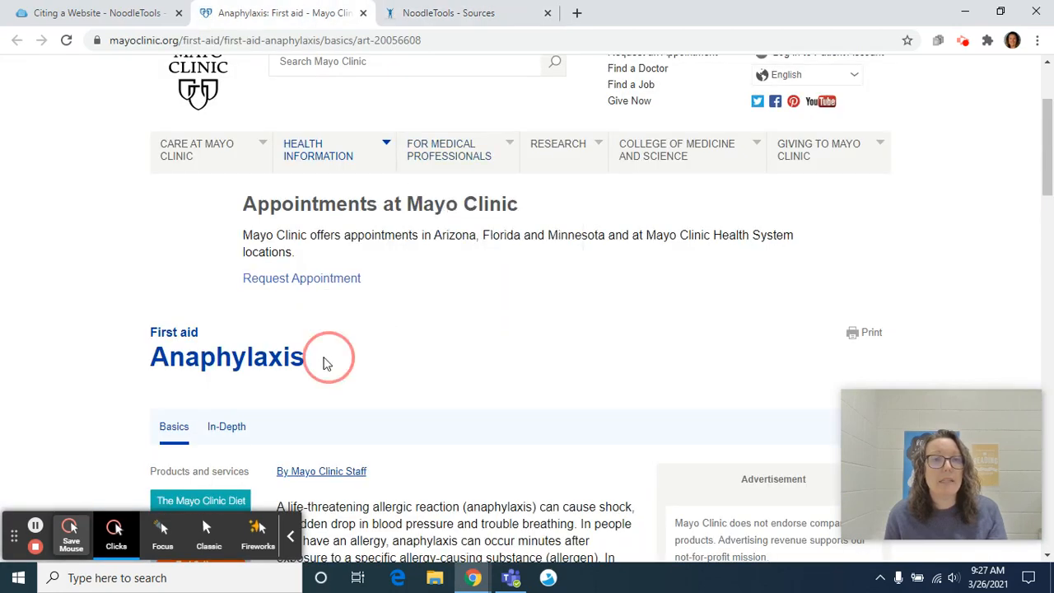
pyautogui.moveTo(324, 360); pyautogui.dragTo(145, 332)
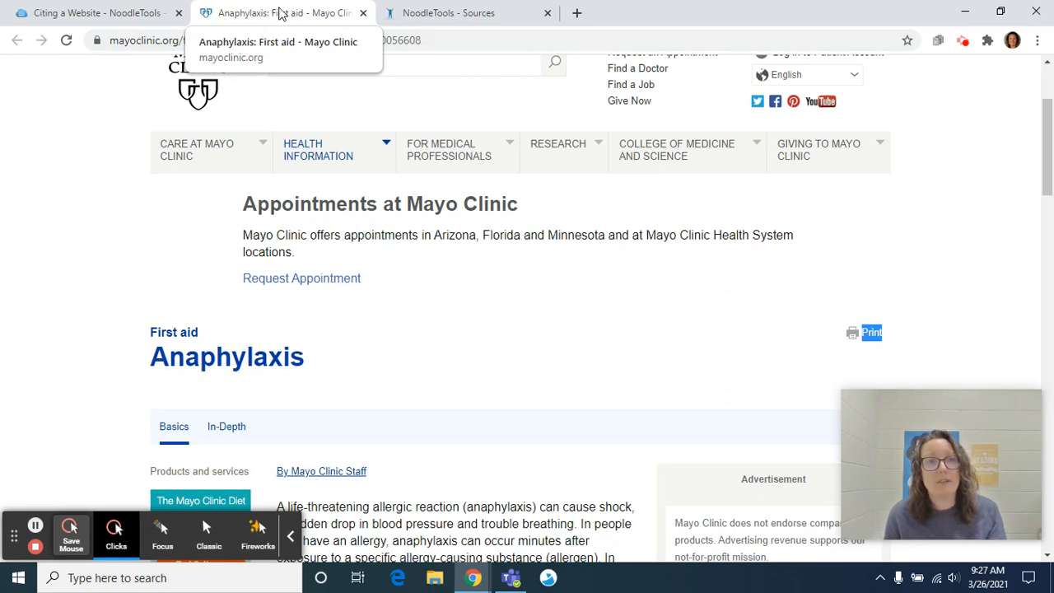
pyautogui.click(99, 12)
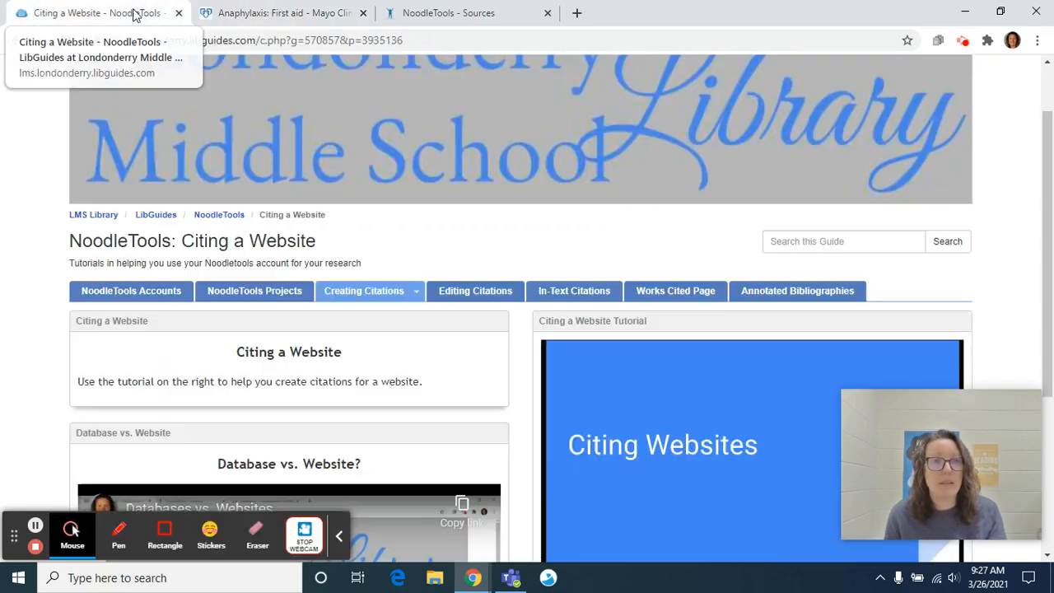
# Step: Enter "Anaphylaxis: First Aid" as the web page or article title in the NoodleTools citation
pyautogui.click(449, 12)
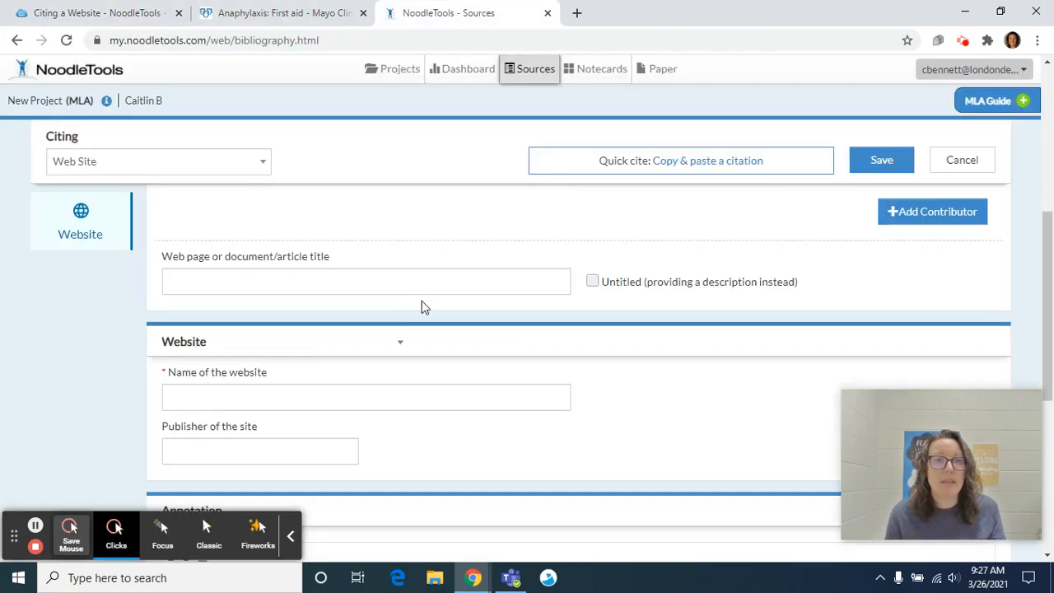
pyautogui.click(311, 388)
pyautogui.click(363, 290)
pyautogui.write('Anaphylaxis')
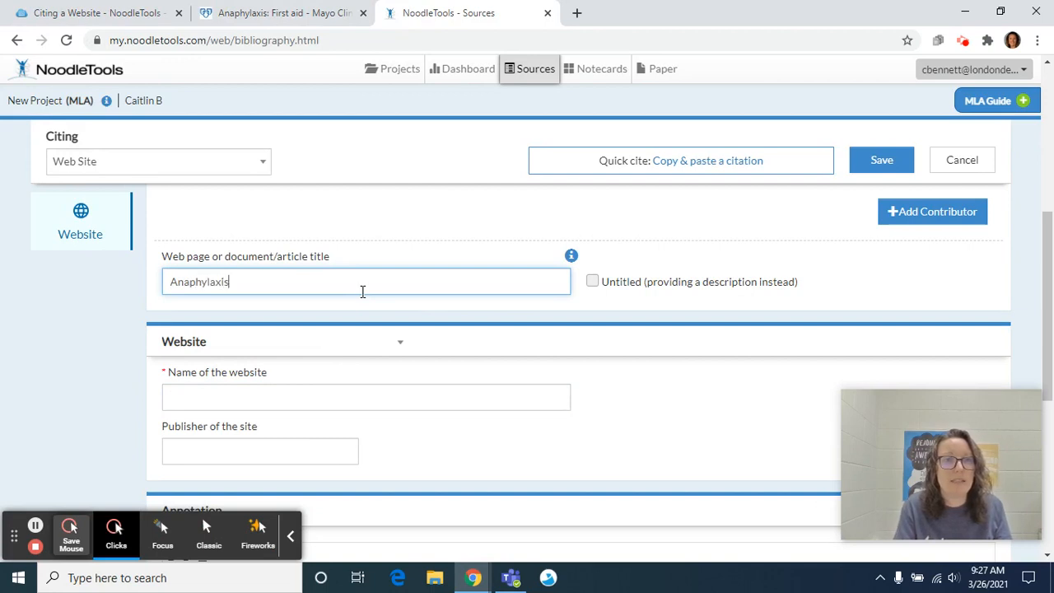
pyautogui.write(': First Aid')
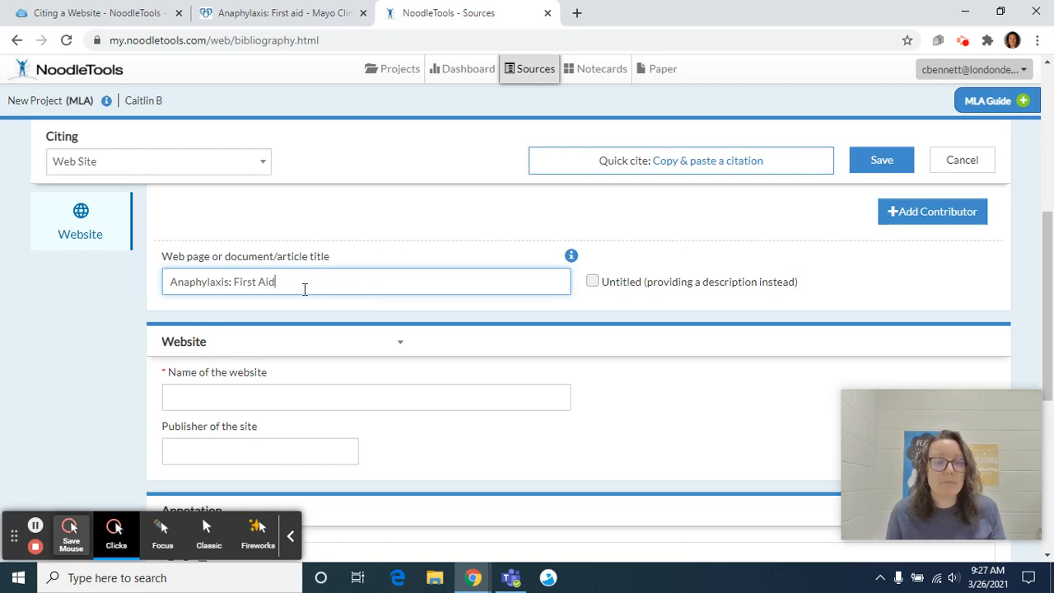
# Step: Change the words after the colon in the article title to lowercase "first aid"
pyautogui.click(264, 285)
pyautogui.press('BackSpace')
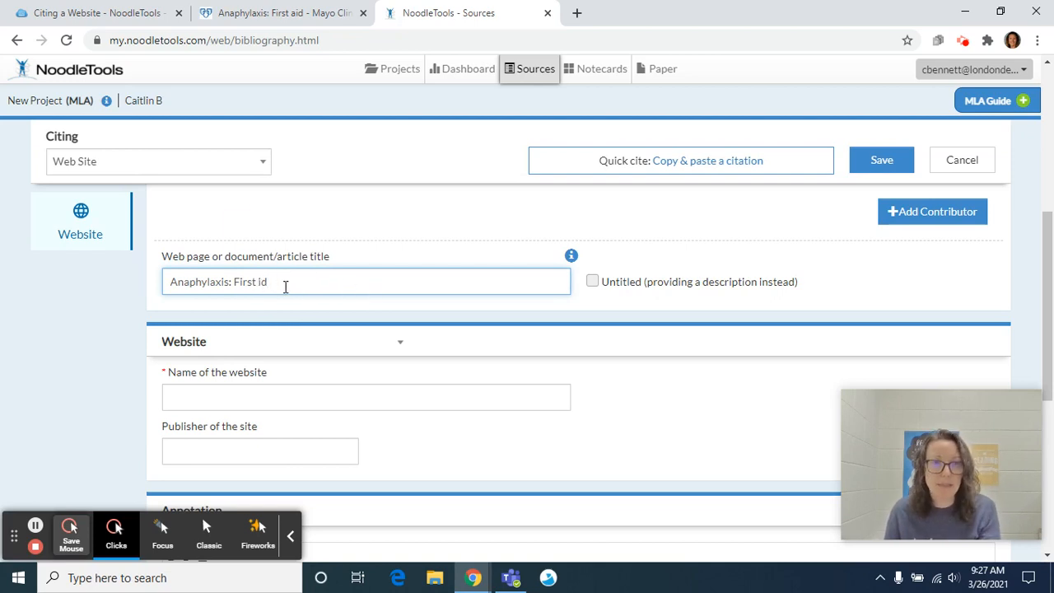
pyautogui.click(240, 286)
pyautogui.press('BackSpace')
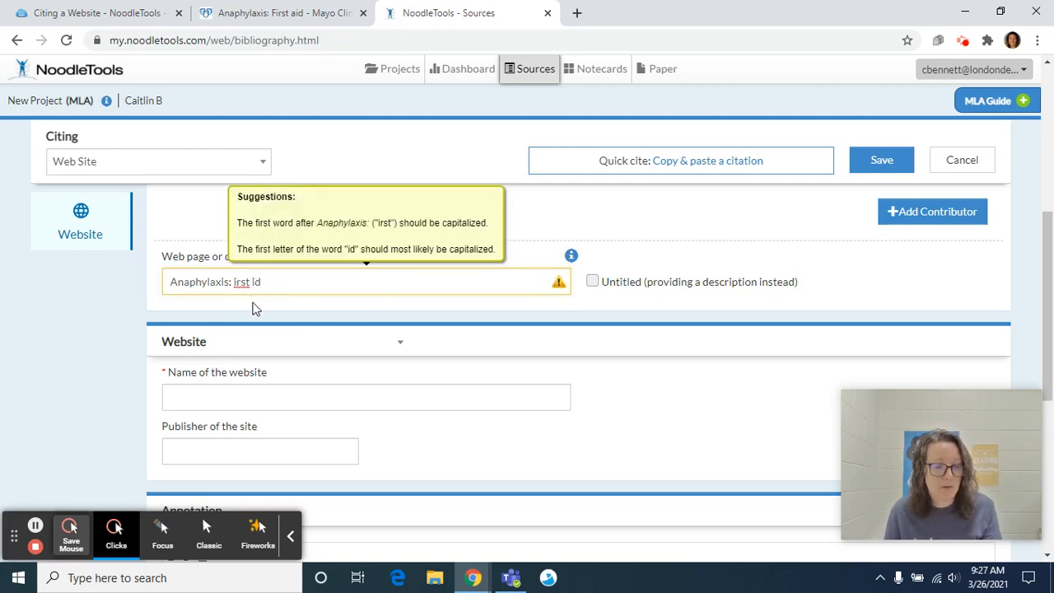
pyautogui.write('f')
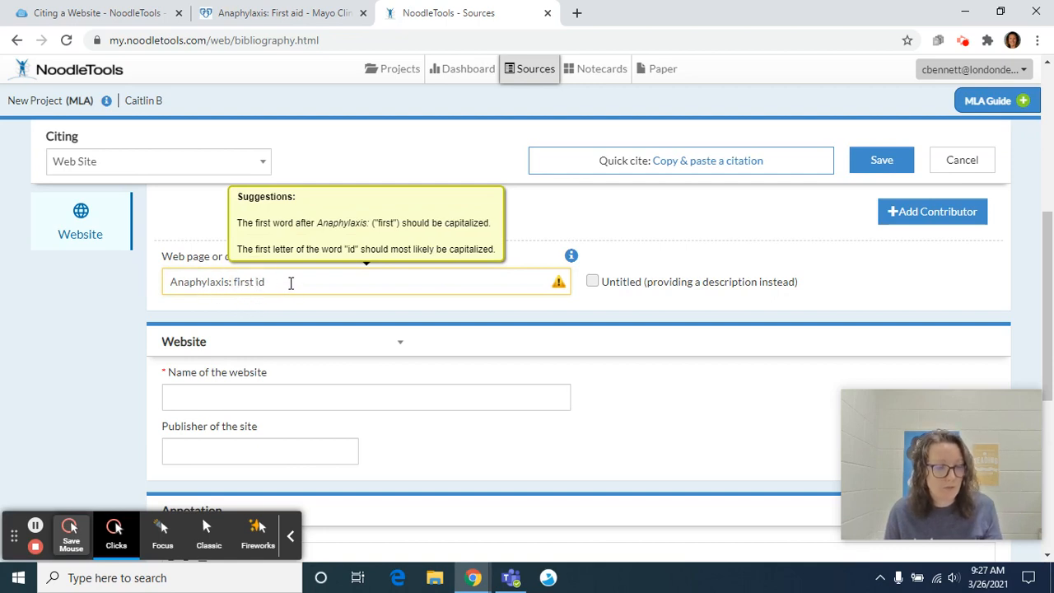
pyautogui.write('a')
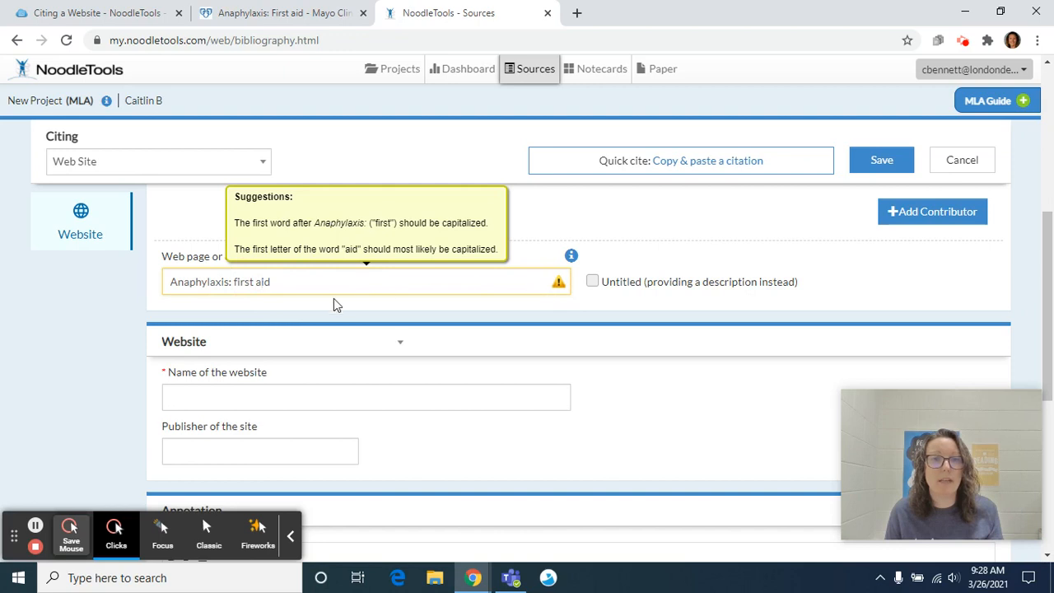
# Step: Capitalize both words after the colon in the article title so it reads "Anaphylaxis: First Aid"
pyautogui.press('BackSpace')
pyautogui.write('A')
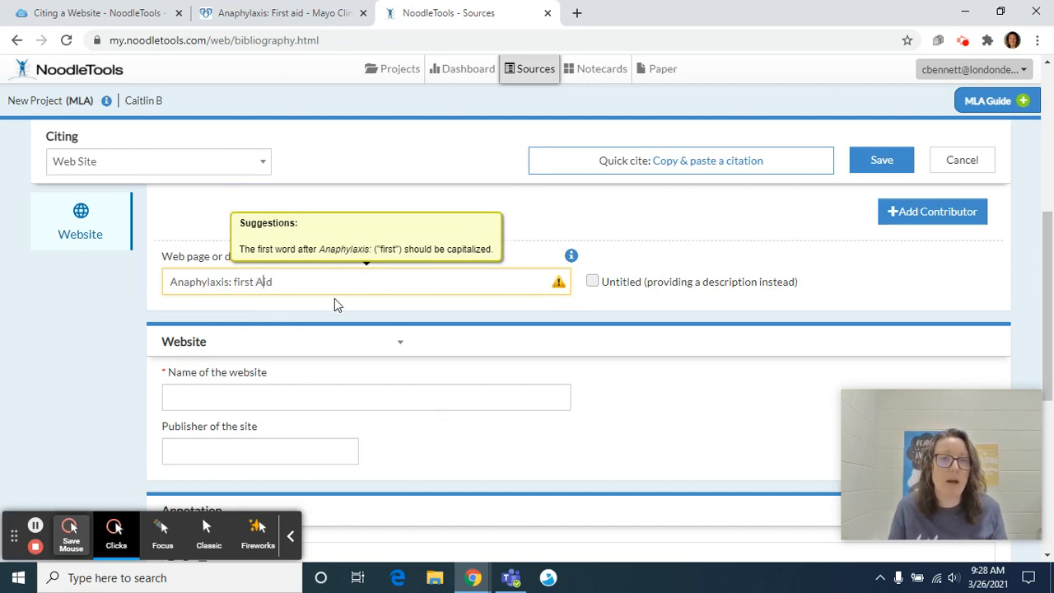
pyautogui.click(238, 280)
pyautogui.press('BackSpace')
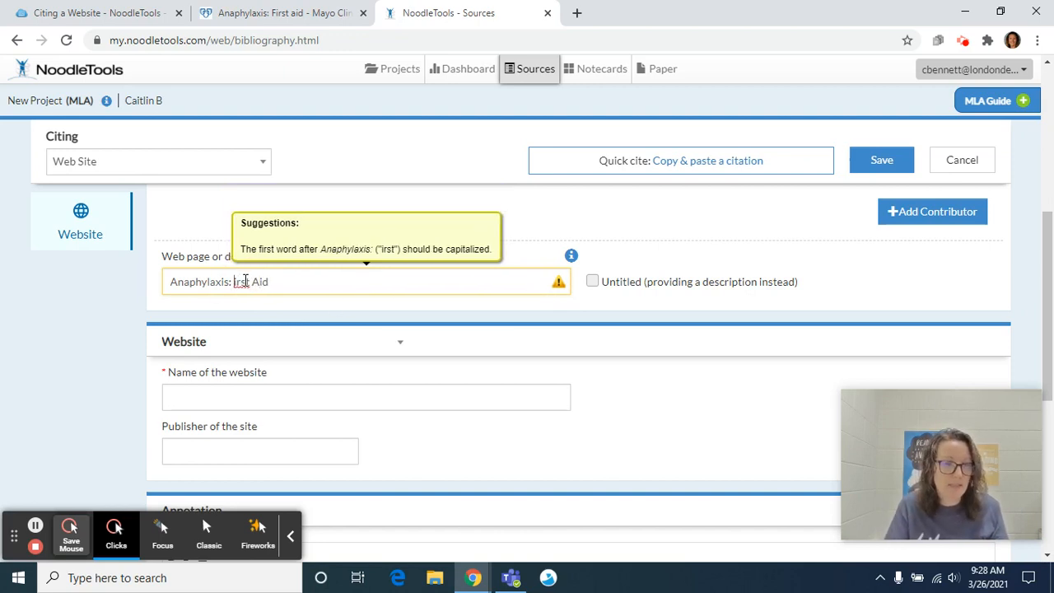
pyautogui.write('F')
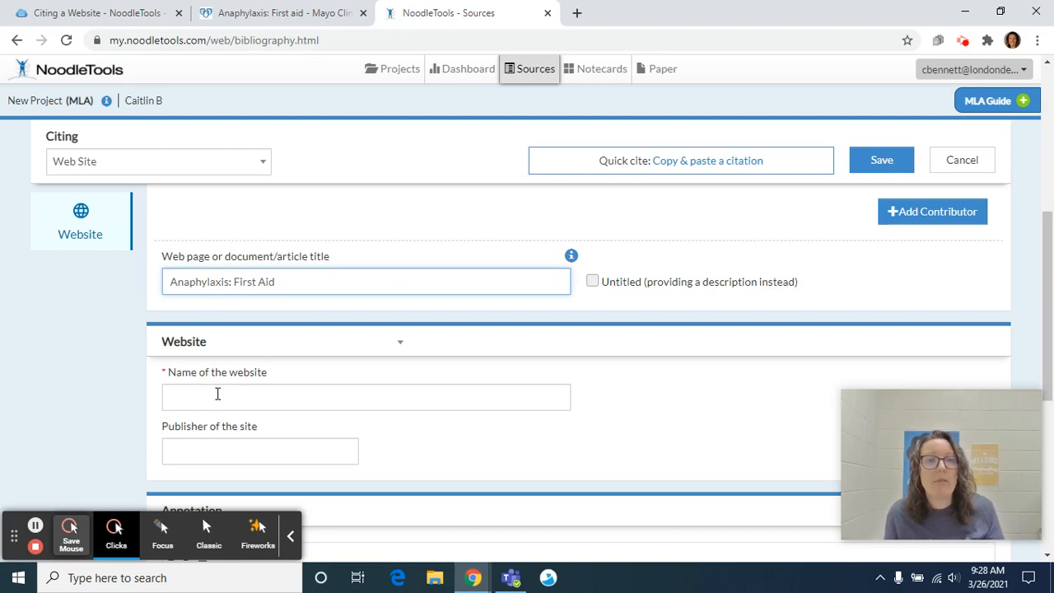
# Step: Enter "Mayo Clinic" as the name of the website in the citation form
pyautogui.click(214, 397)
pyautogui.write('Mayo Cl')
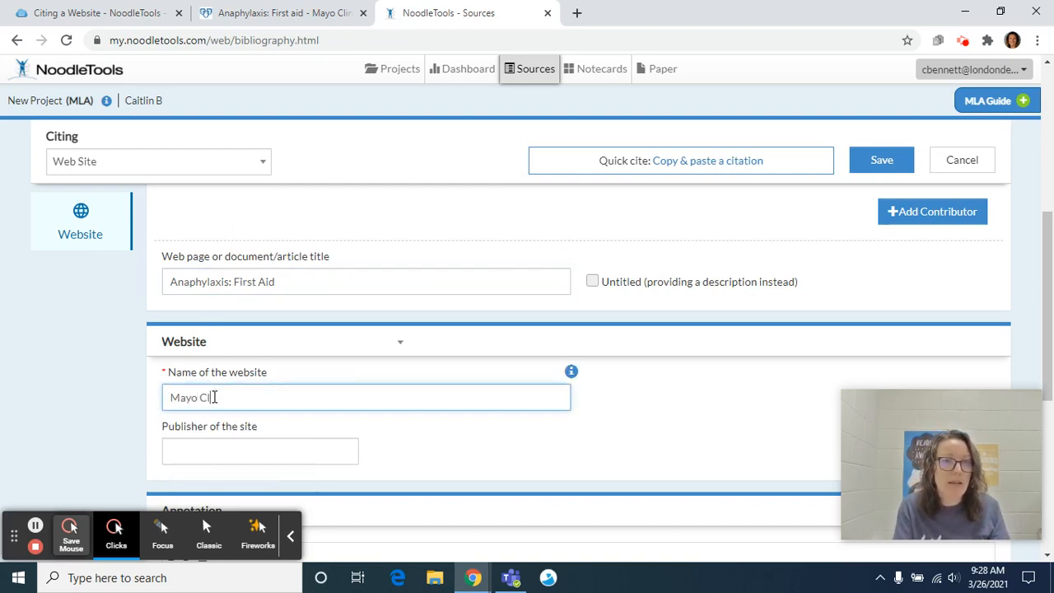
pyautogui.write('inic')
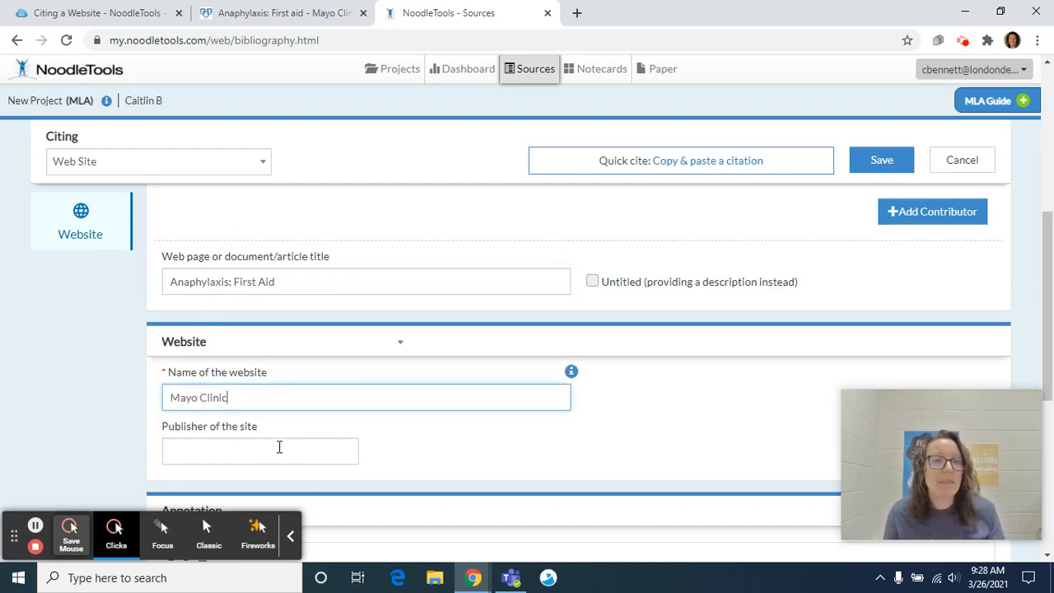
# Step: Copy "Mayo Foundation for Medical Education and Research" from the Mayo Clinic article's footer copyright line into the citation's publisher of the site
pyautogui.click(283, 450)
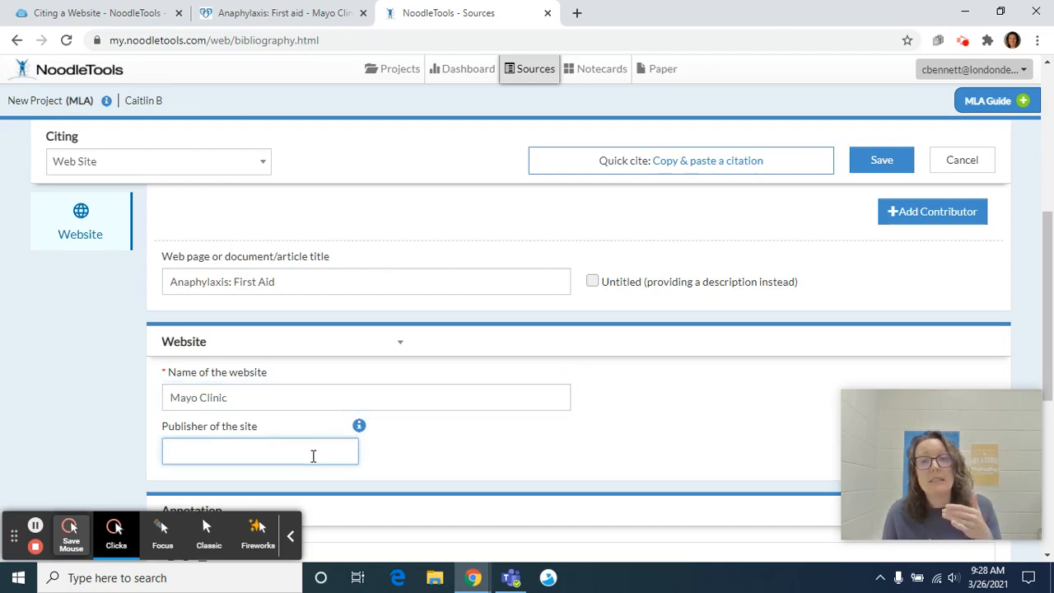
pyautogui.click(297, 13)
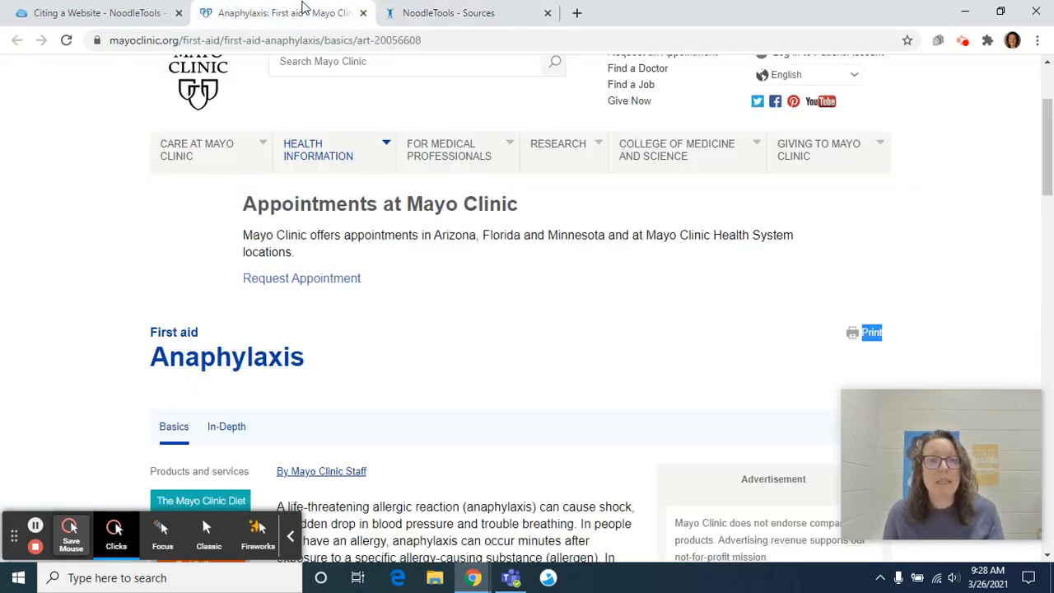
pyautogui.scroll(-5, 465, 305)
pyautogui.scroll(-20, 465, 308)
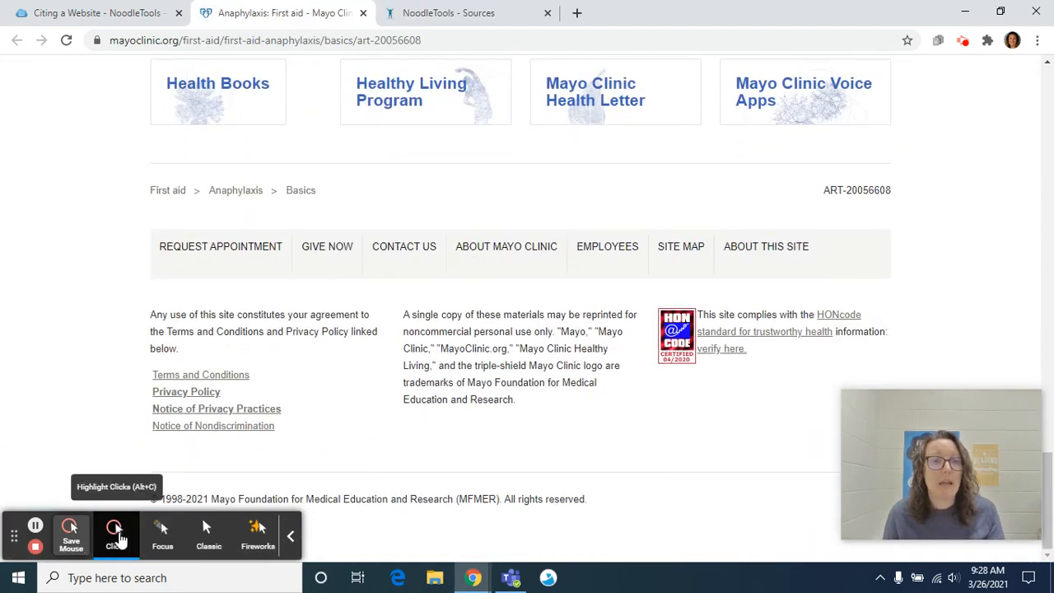
pyautogui.click(162, 534)
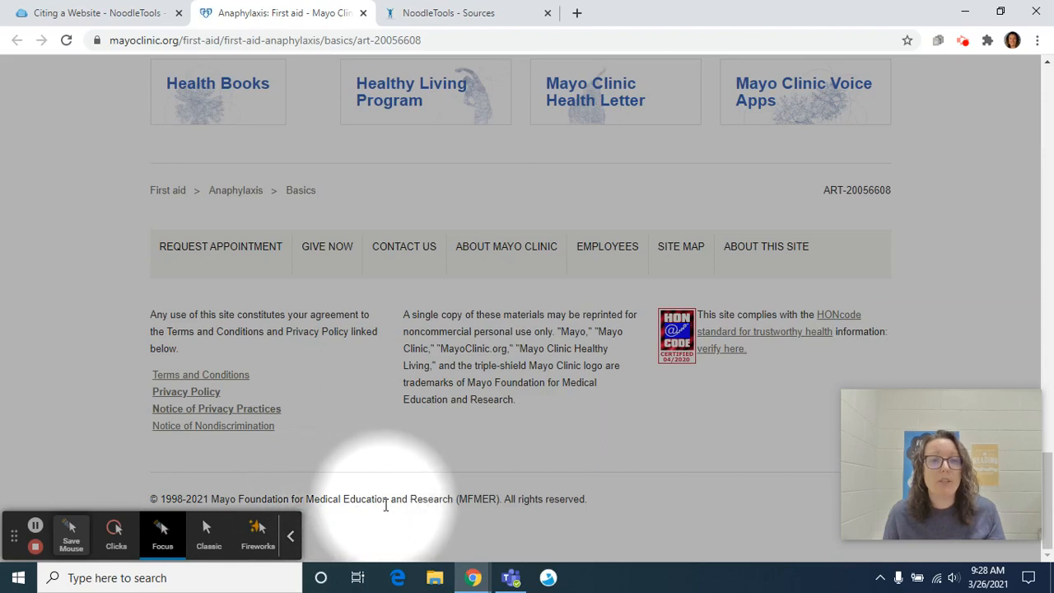
pyautogui.click(115, 531)
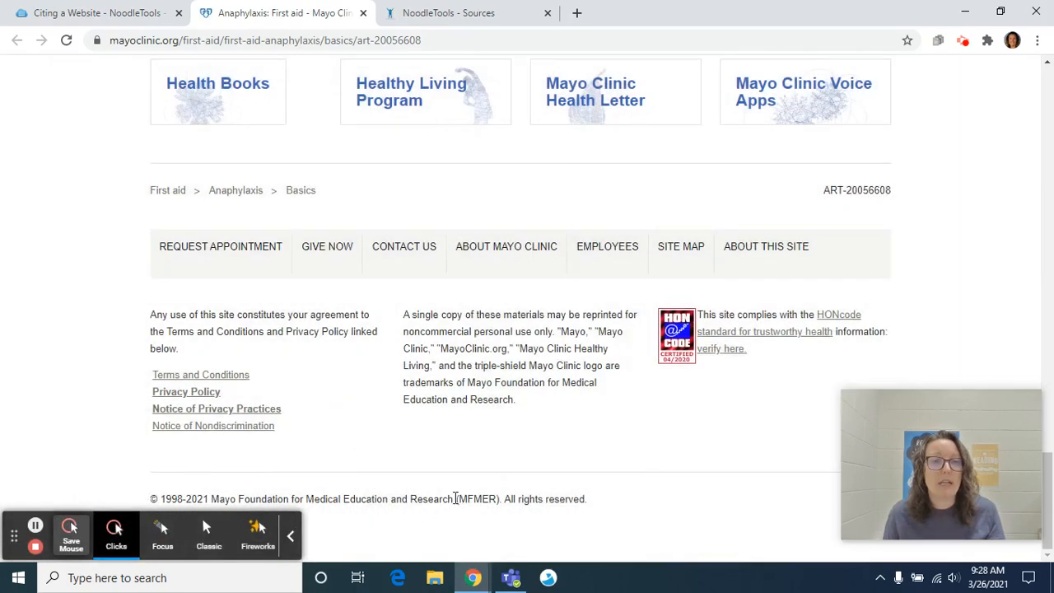
pyautogui.moveTo(455, 499); pyautogui.dragTo(211, 495)
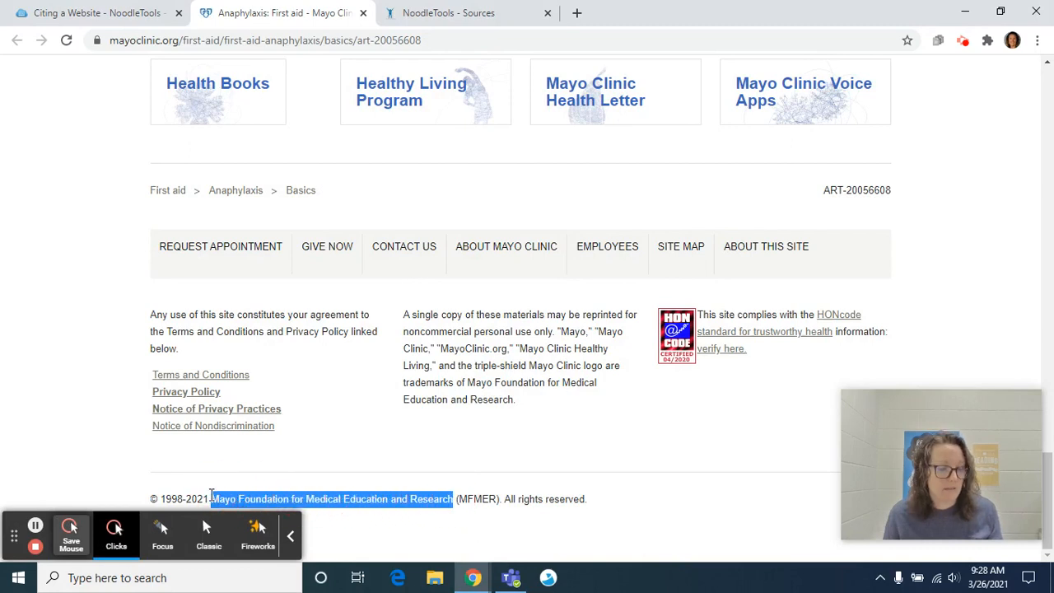
pyautogui.hotkey('ctrl', 'c')
pyautogui.click(470, 10)
pyautogui.hotkey('ctrl', 'v')
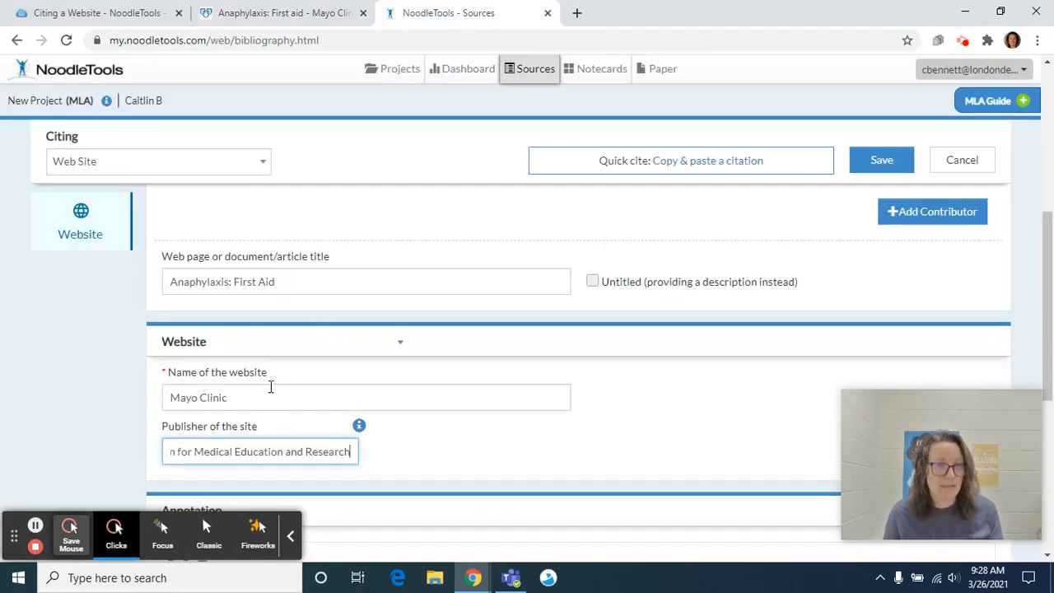
pyautogui.click(458, 443)
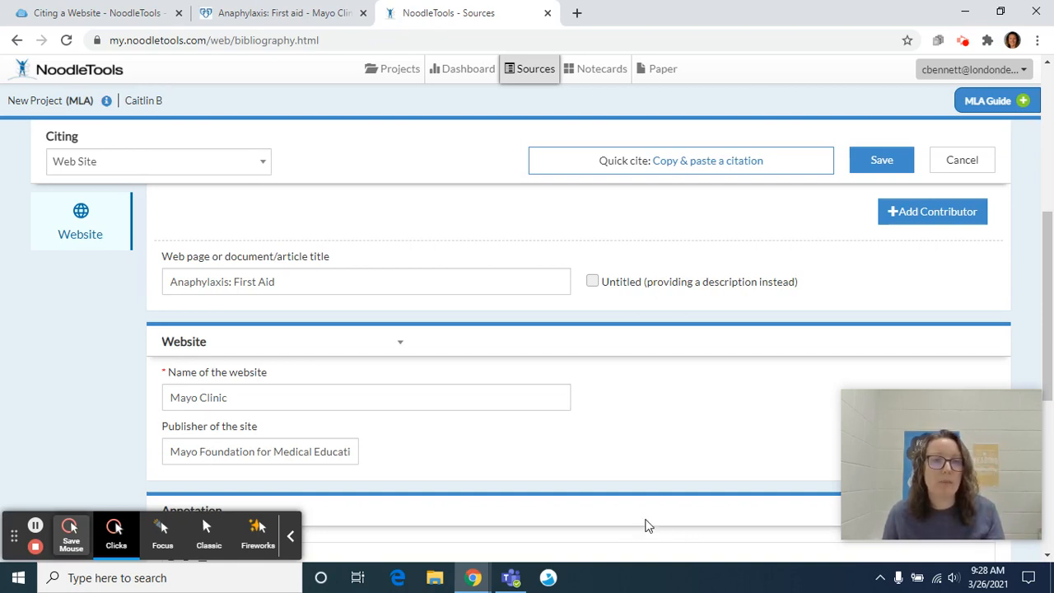
# Step: Review the citation form from the URL and dates down to the annotation, and save the website citation
pyautogui.scroll(2, 597, 515)
pyautogui.scroll(3, 596, 511)
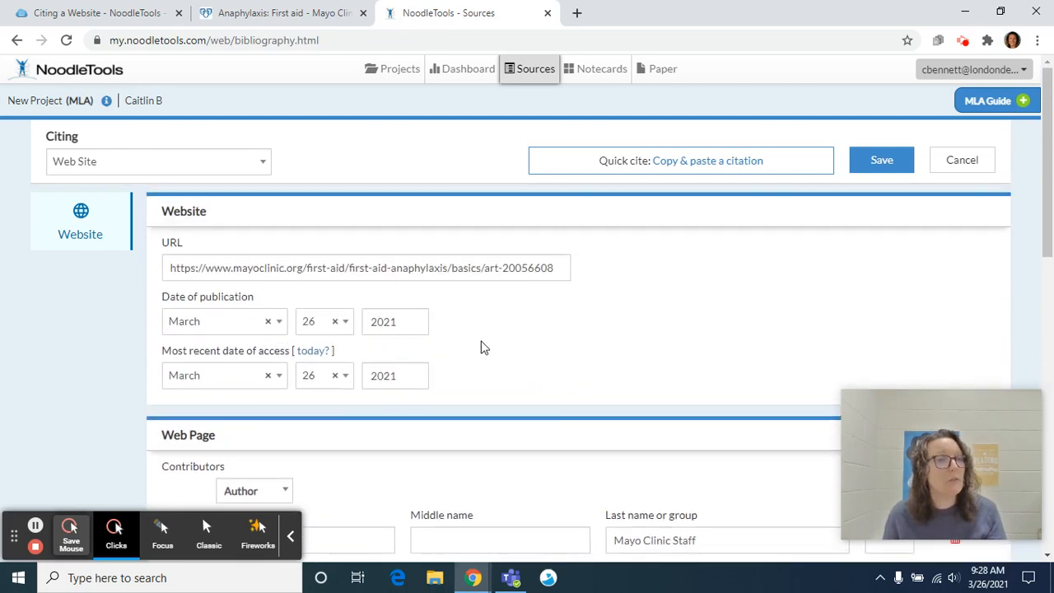
pyautogui.scroll(-3, 485, 362)
pyautogui.scroll(-1, 484, 369)
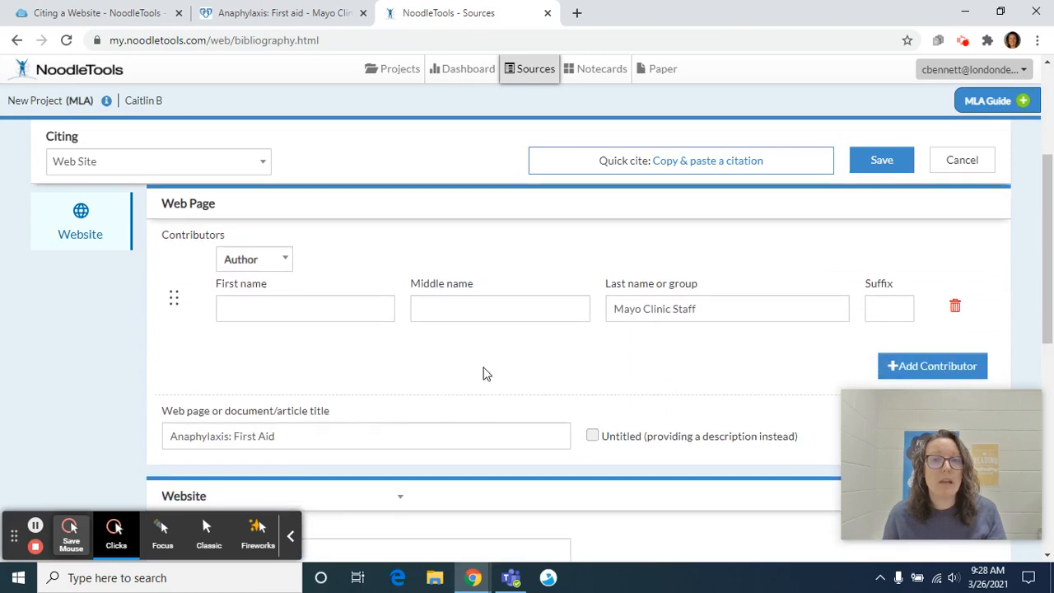
pyautogui.scroll(-4, 485, 375)
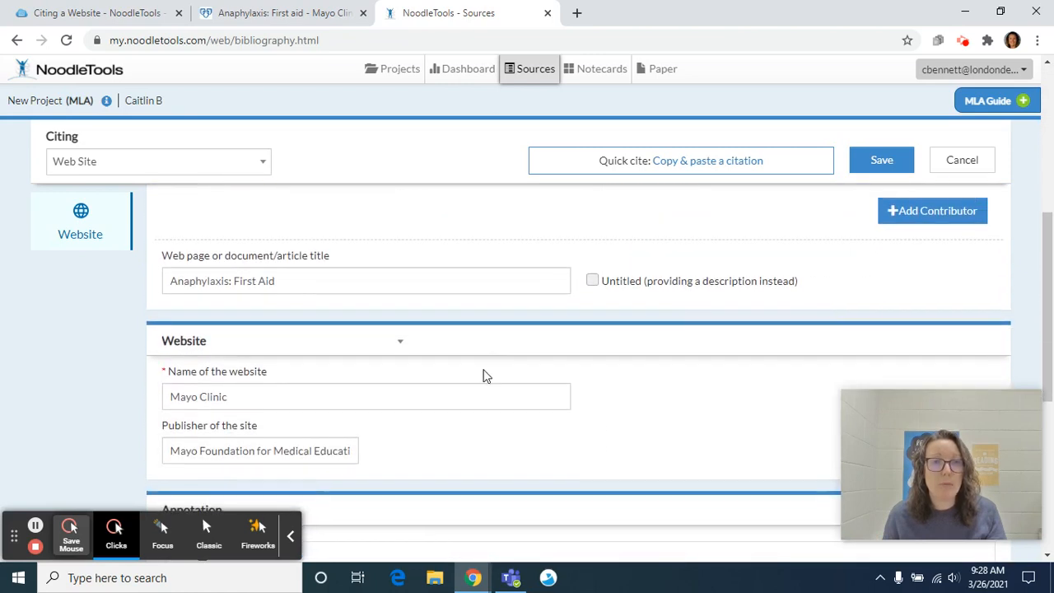
pyautogui.scroll(1, 481, 368)
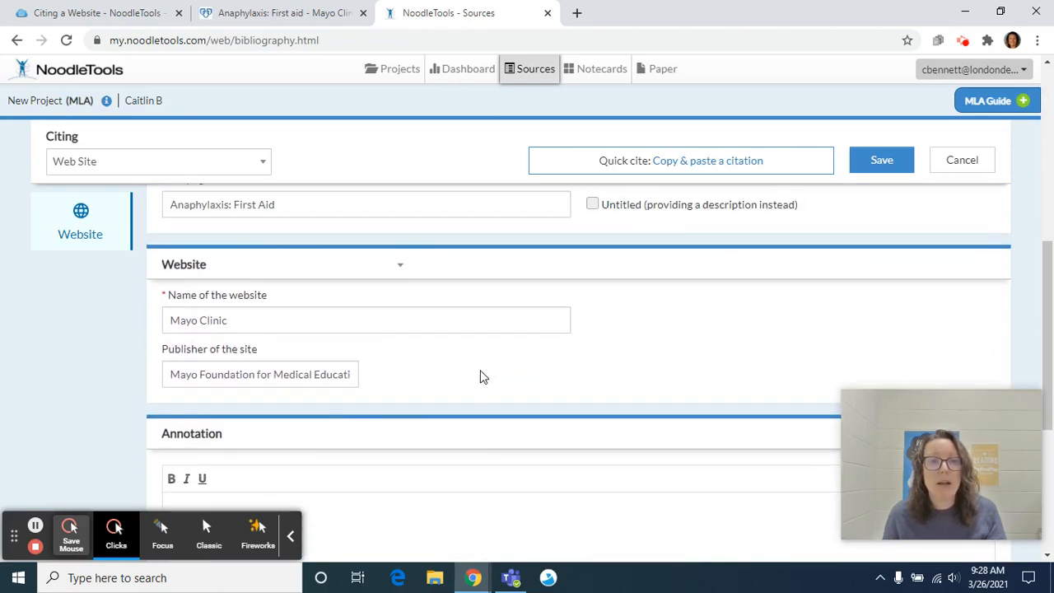
pyautogui.scroll(-2, 482, 375)
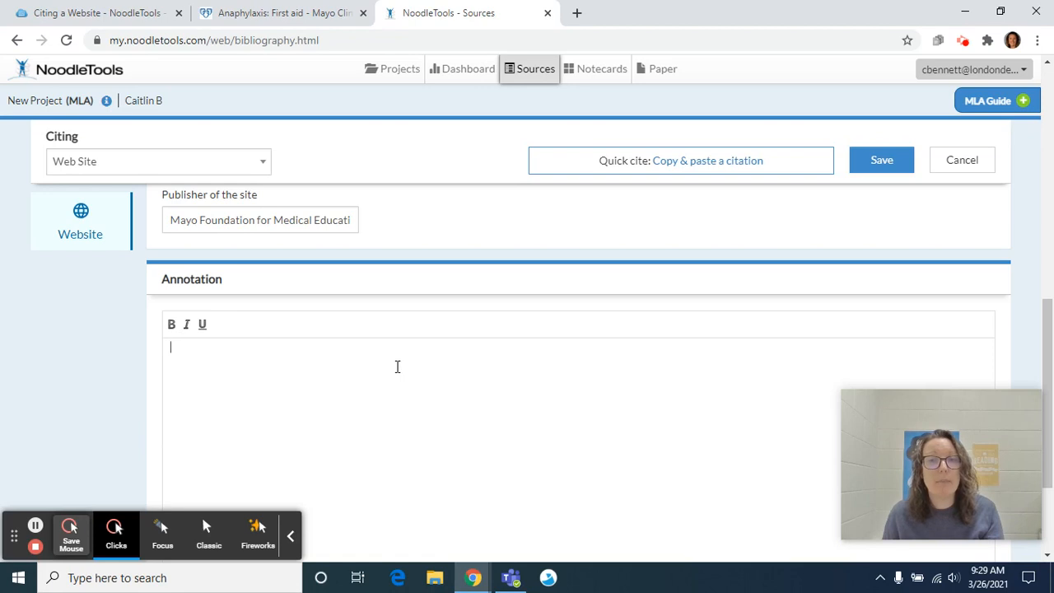
pyautogui.scroll(-3, 402, 368)
pyautogui.scroll(3, 429, 370)
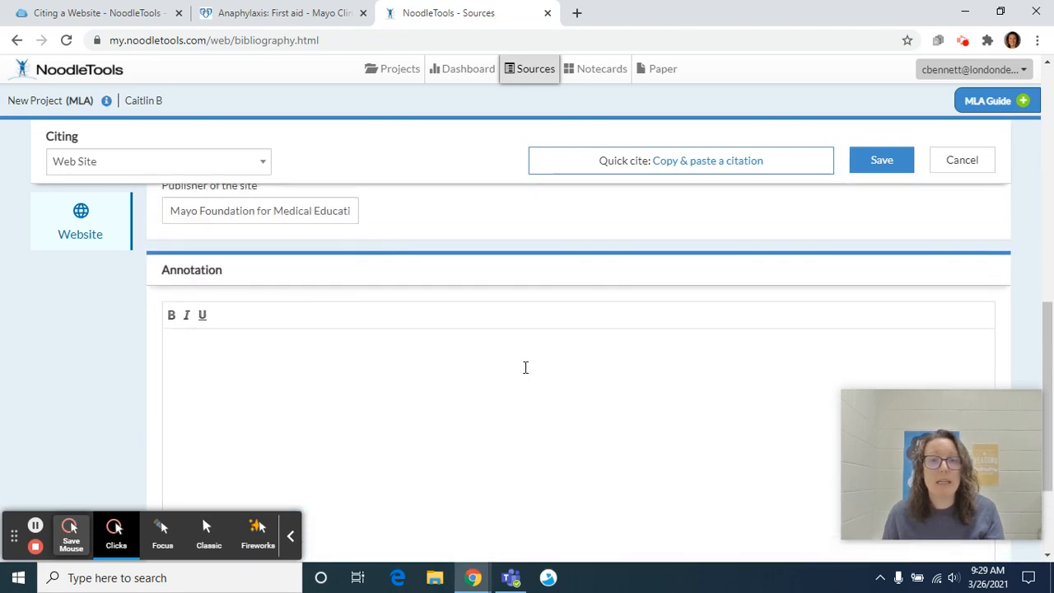
pyautogui.scroll(5, 525, 368)
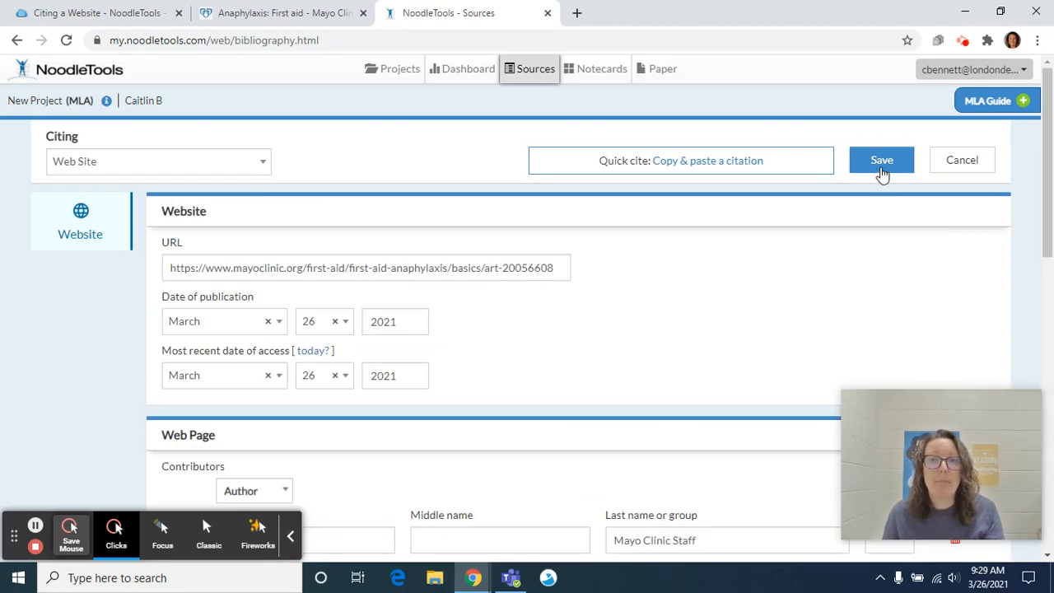
pyautogui.click(880, 166)
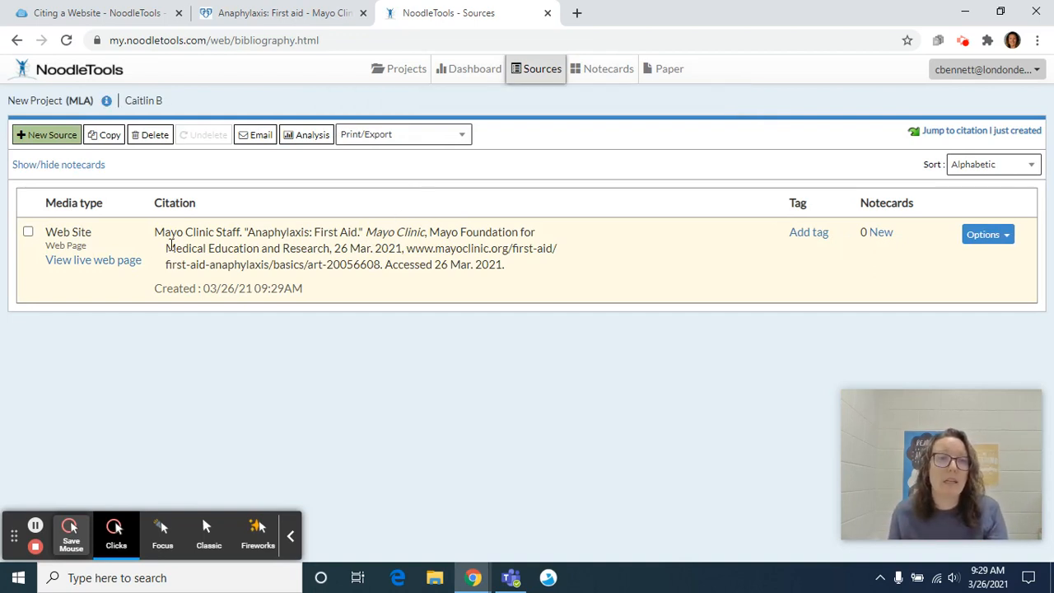
# Step: Examine the saved Mayo Clinic citation, including its italicized website name, publication date and access date
pyautogui.moveTo(156, 232); pyautogui.dragTo(518, 276)
pyautogui.click(519, 268)
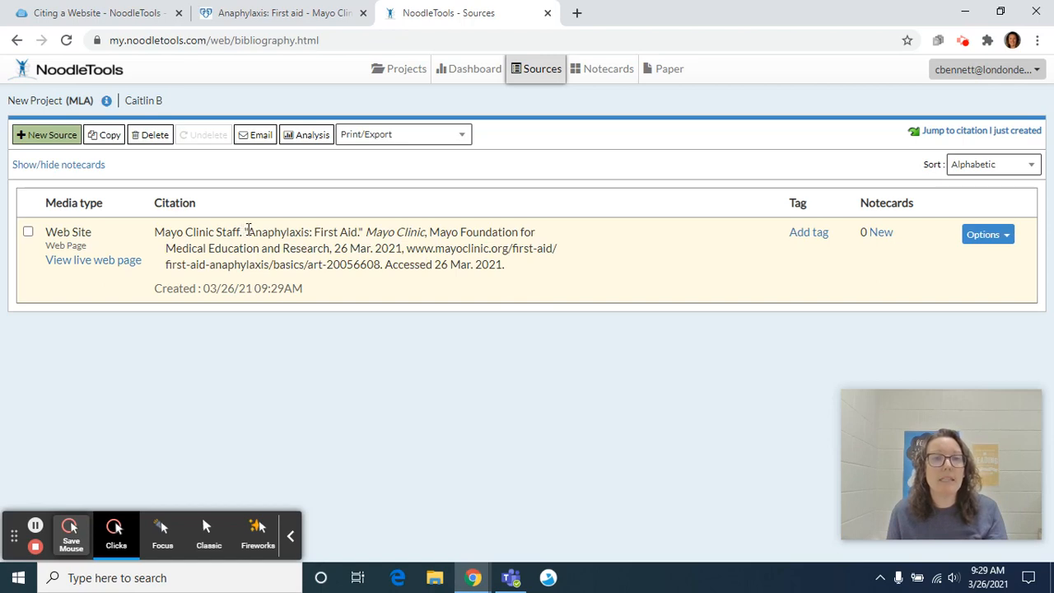
pyautogui.moveTo(366, 232); pyautogui.dragTo(426, 237)
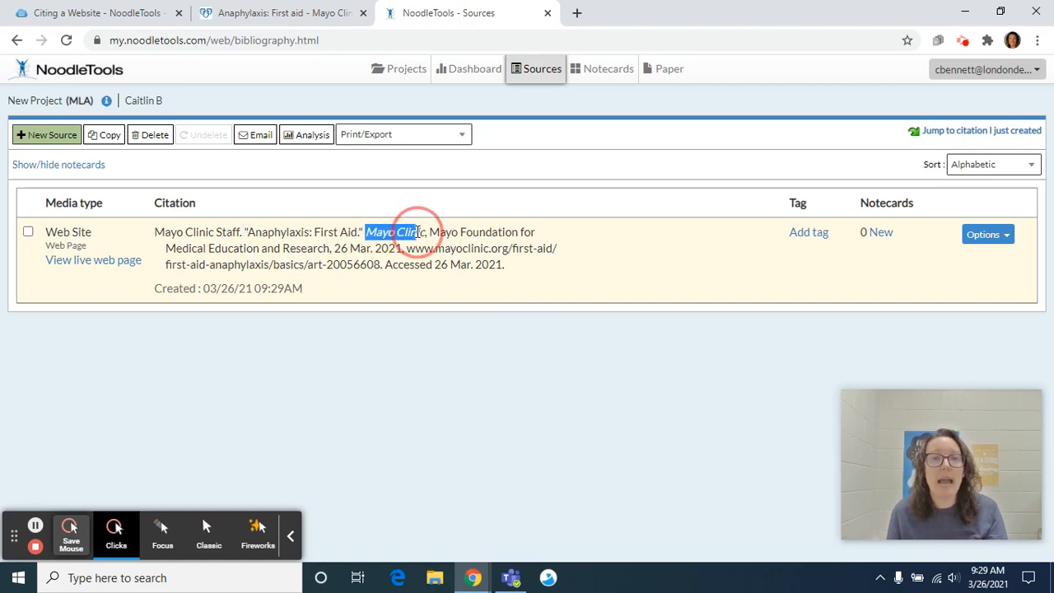
pyautogui.moveTo(335, 248); pyautogui.dragTo(432, 265)
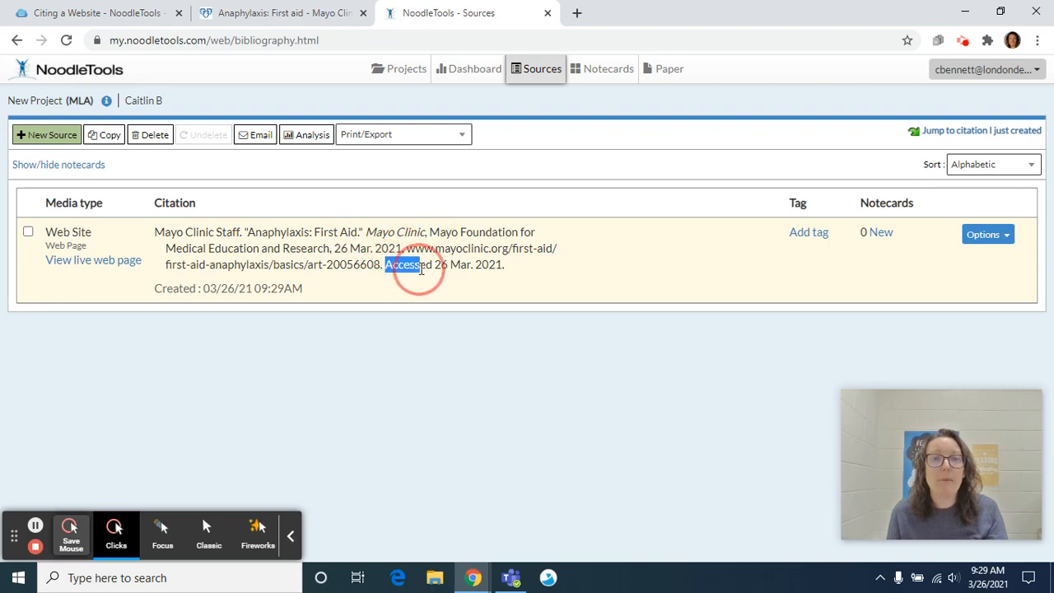
pyautogui.click(385, 284)
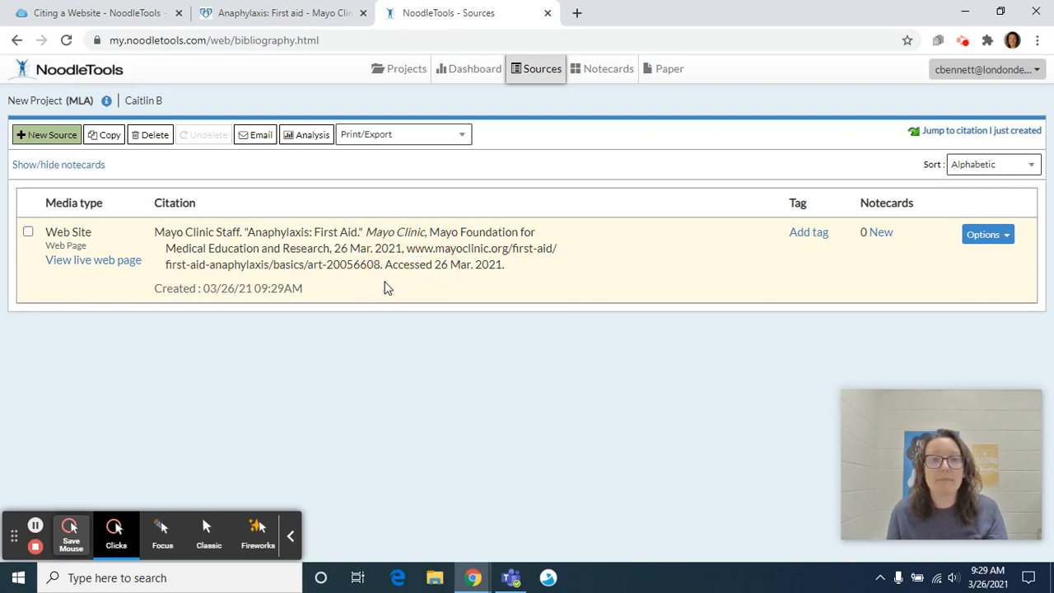